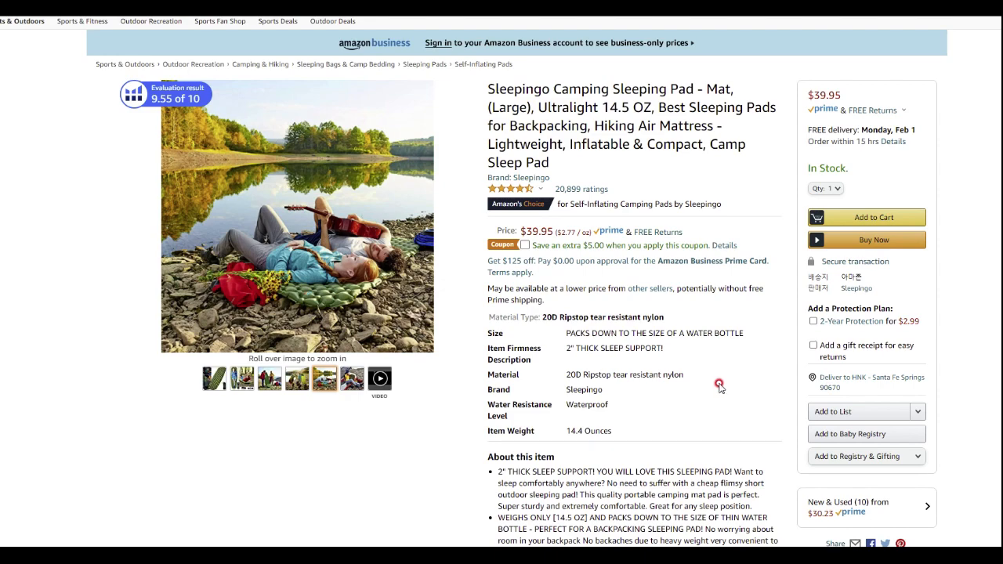
# Look through the Sleepingo sleeping pad listing down to the Product Description section and highlight its heading.
pyautogui.scroll(-3, 733, 372)
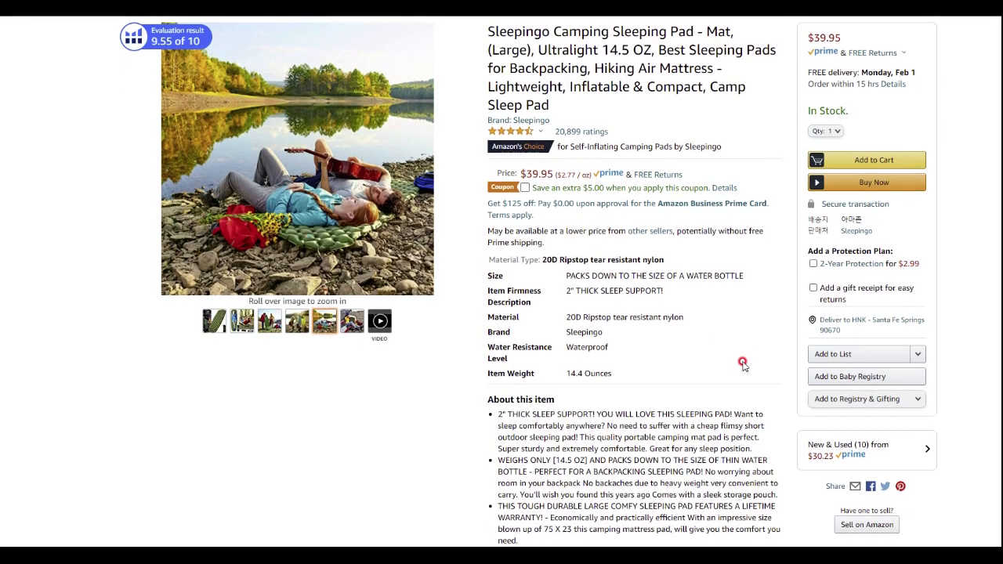
pyautogui.scroll(-1, 740, 362)
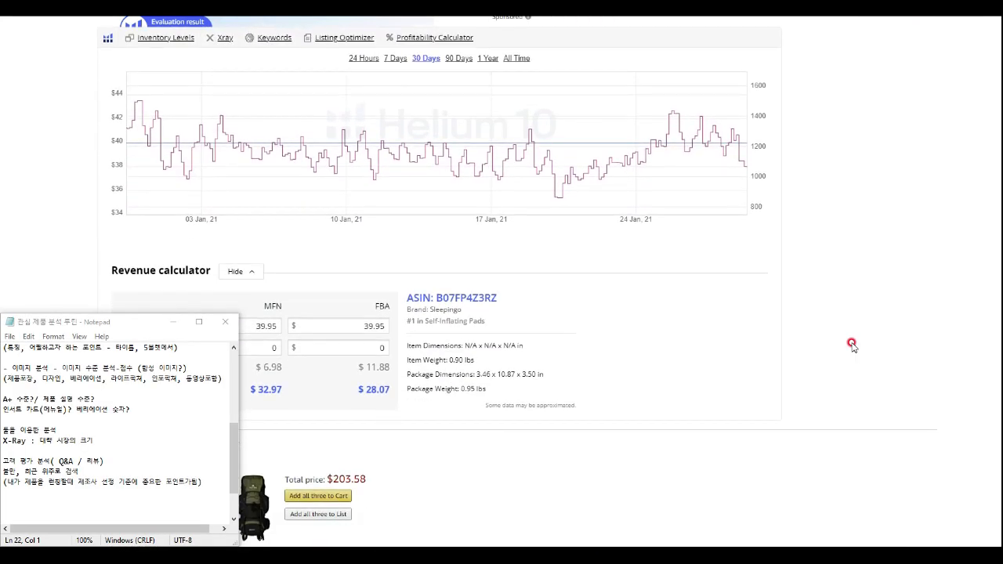
pyautogui.scroll(-3, 853, 345)
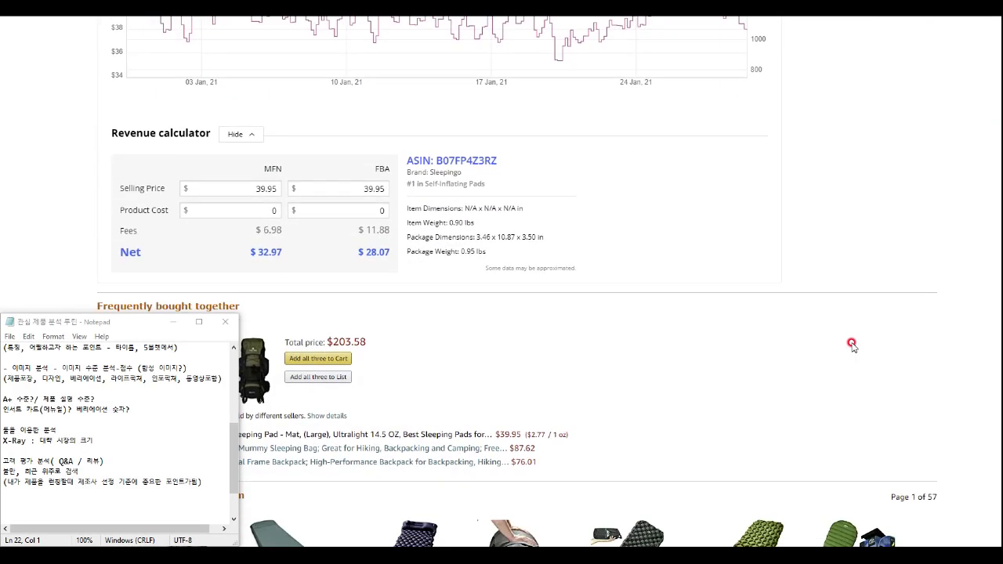
pyautogui.scroll(-10, 800, 339)
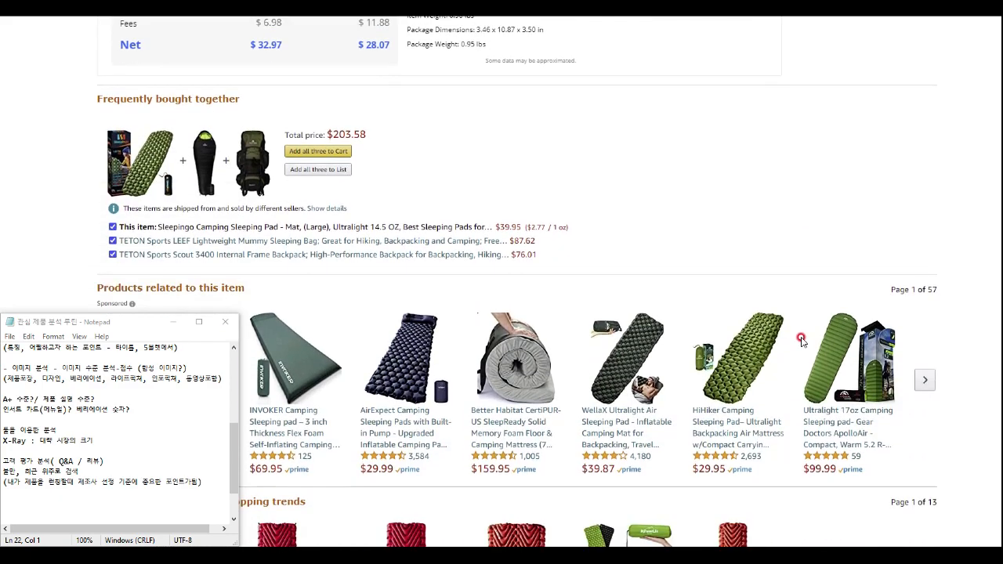
pyautogui.scroll(-3, 800, 339)
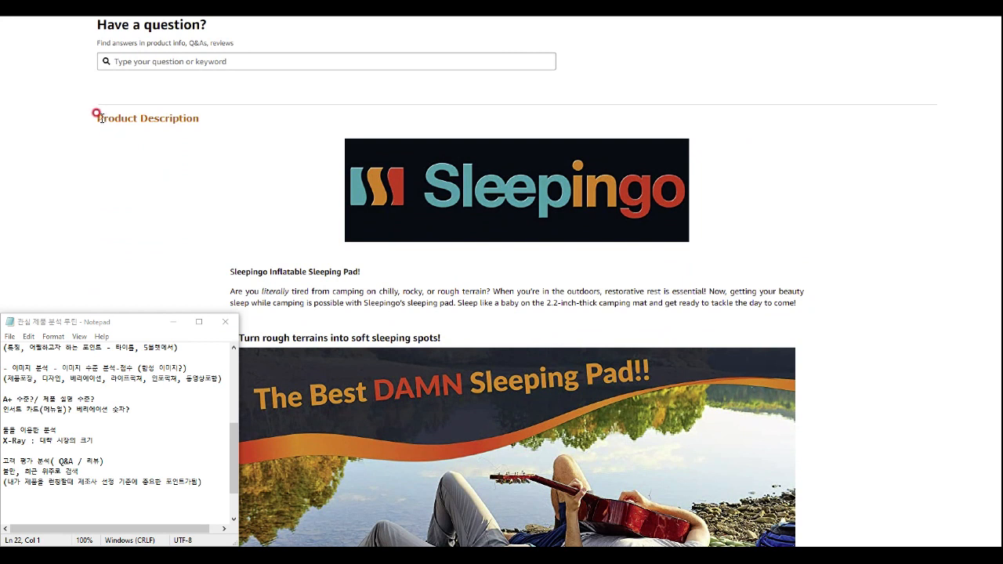
pyautogui.moveTo(196, 120)
pyautogui.mouseDown()
pyautogui.moveTo(94, 125)
pyautogui.moveTo(200, 118)
pyautogui.mouseUp()
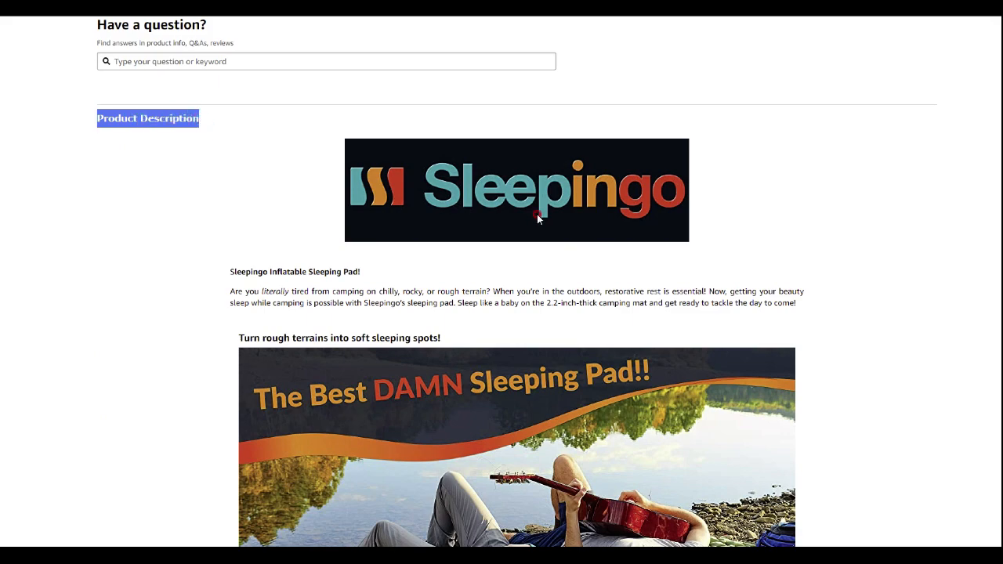
# Skim the whole product description, from the Sleepingo logo banner to the "Goodnight, and Sleep Tight!" photo, to judge its image quality.
pyautogui.scroll(-5, 459, 376)
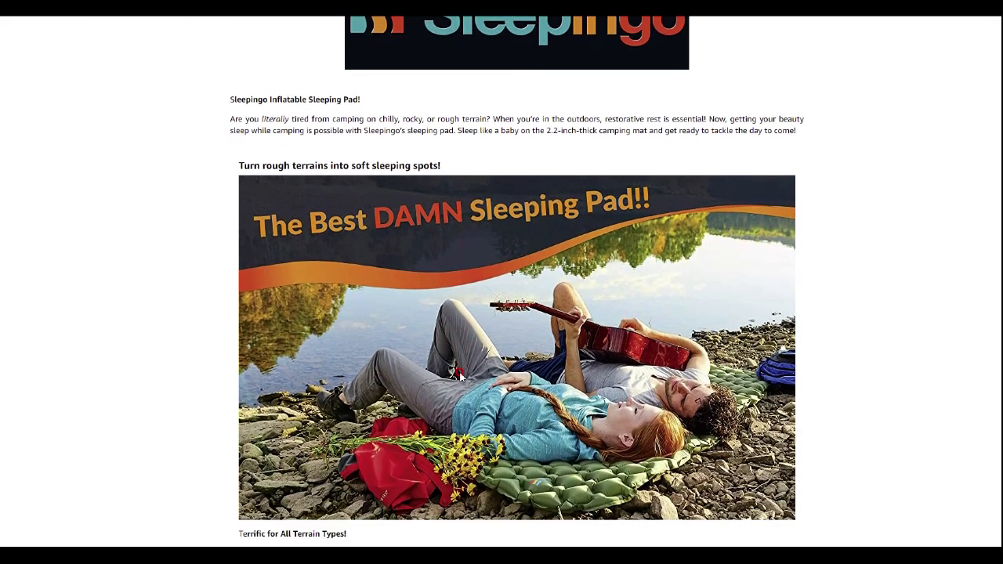
pyautogui.scroll(4, 459, 376)
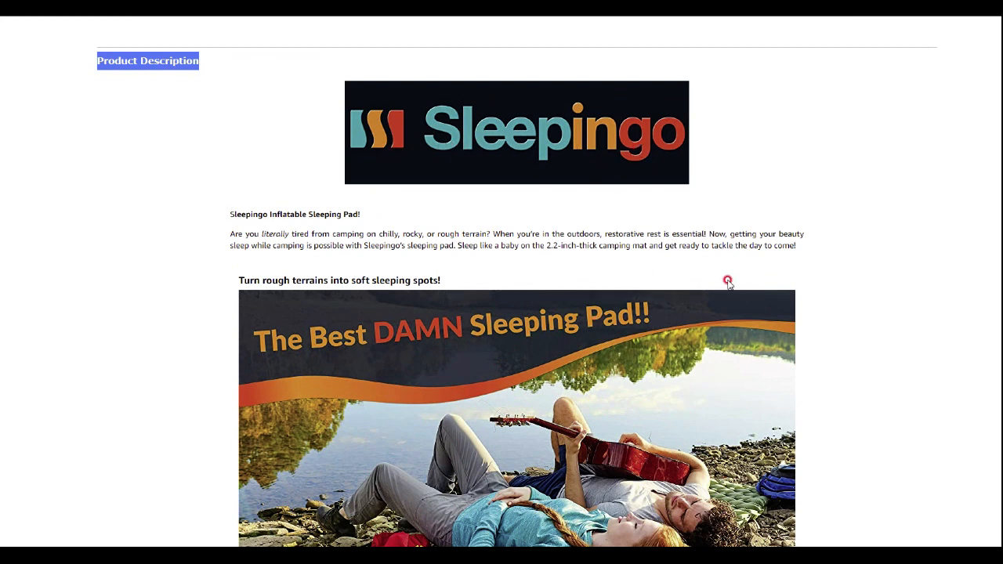
pyautogui.scroll(-15, 541, 361)
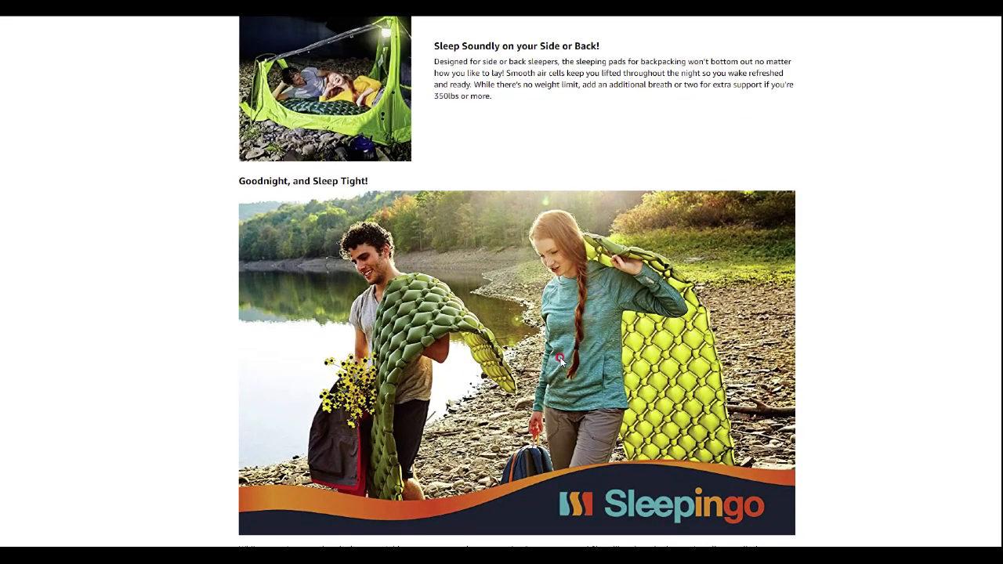
pyautogui.scroll(-3, 561, 360)
pyautogui.scroll(1, 561, 360)
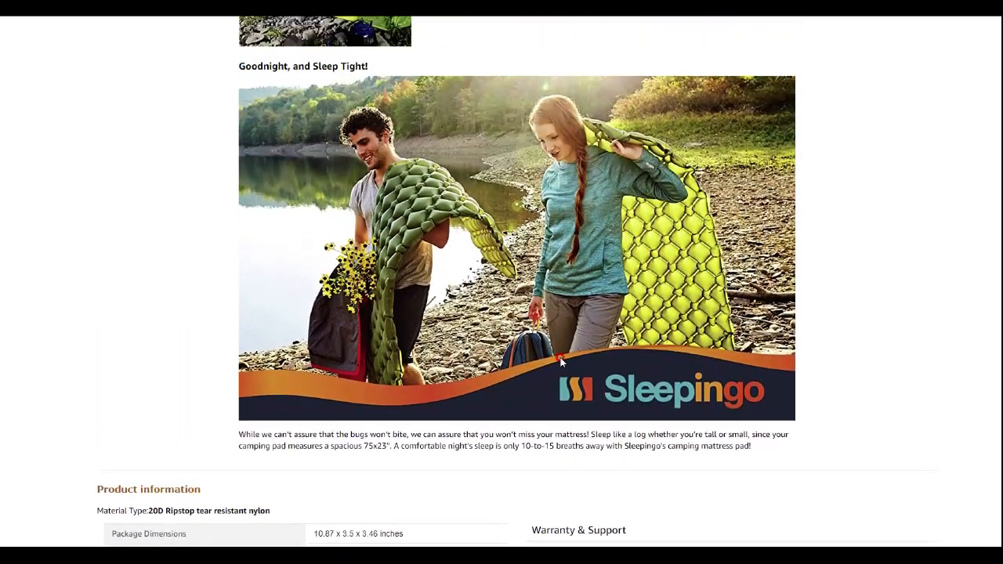
pyautogui.scroll(12, 560, 361)
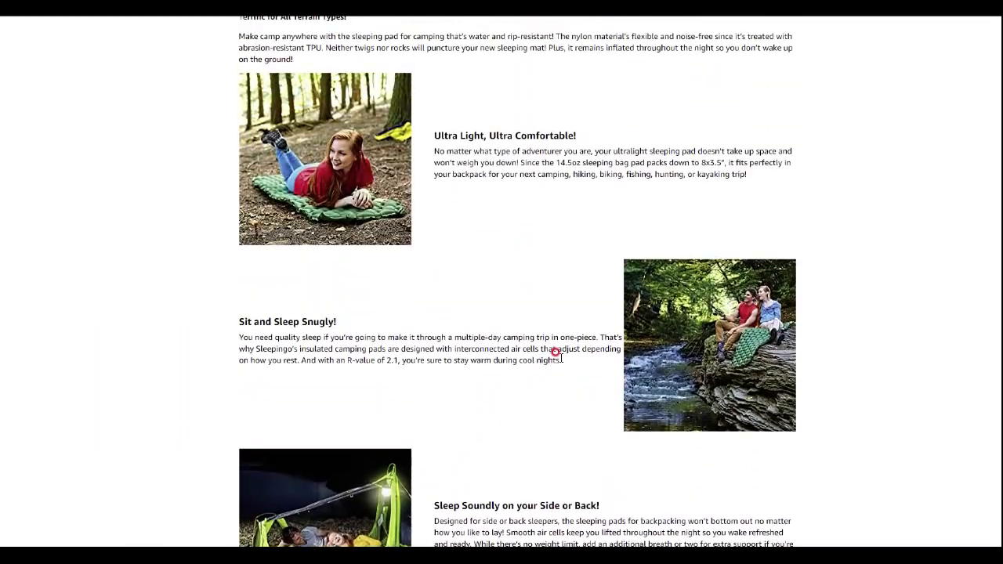
pyautogui.scroll(9, 561, 360)
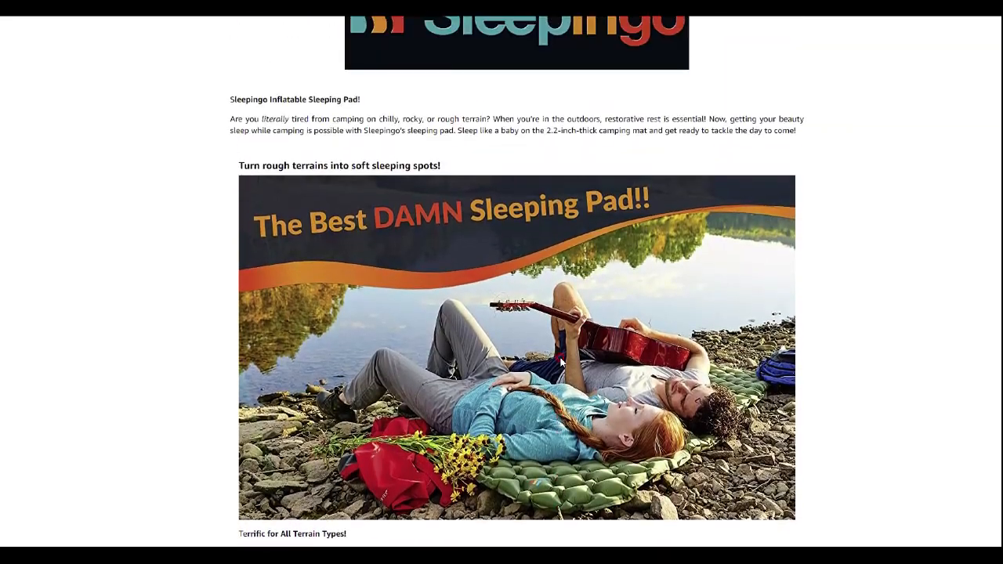
pyautogui.scroll(1, 560, 352)
pyautogui.scroll(-1, 470, 309)
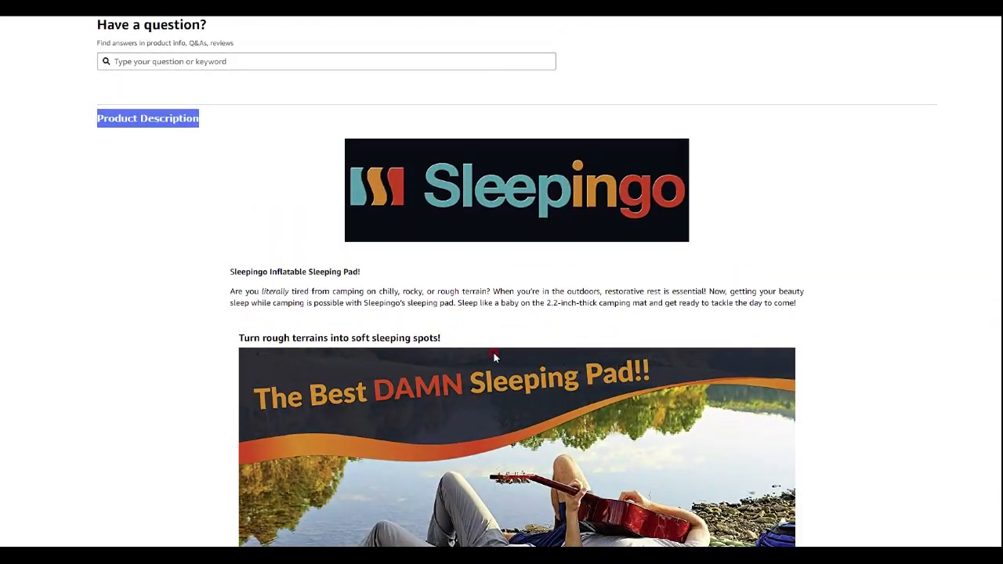
# Examine each description block in order, from "Terrific for All Terrain Types!" to "Goodnight, and Sleep Tight!", with its photo and text.
pyautogui.scroll(-3, 501, 356)
pyautogui.scroll(-6, 518, 368)
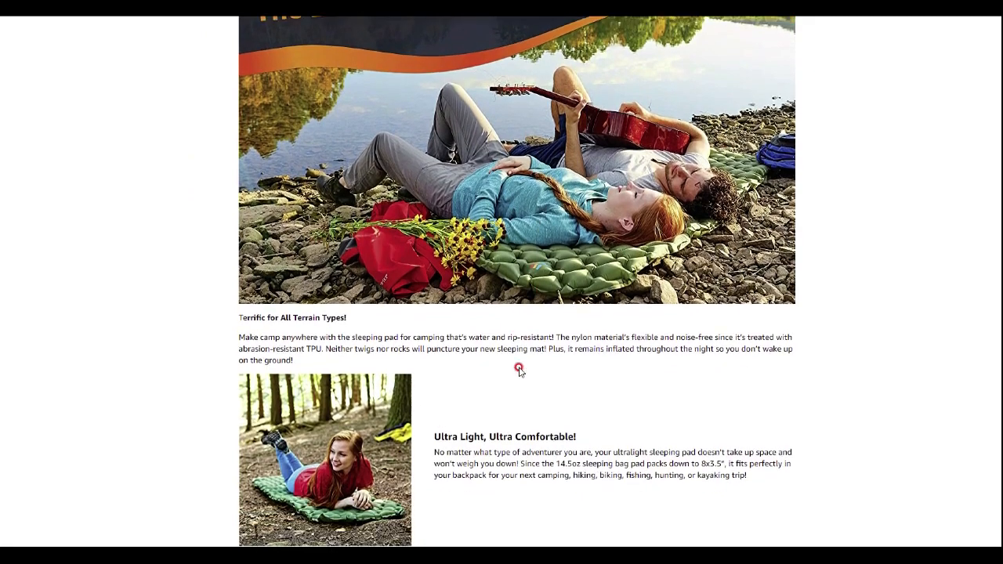
pyautogui.scroll(-3, 519, 370)
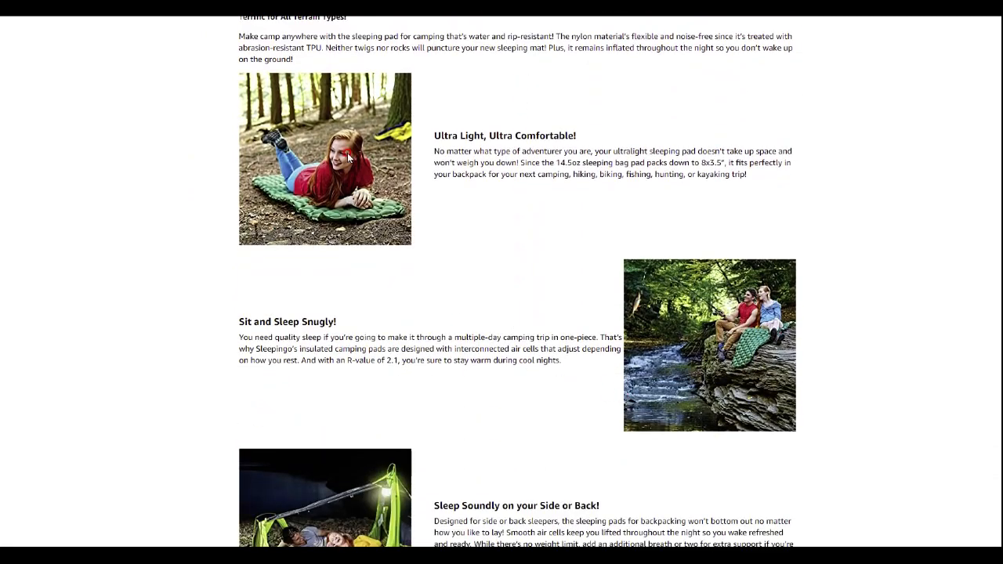
pyautogui.scroll(-1, 682, 359)
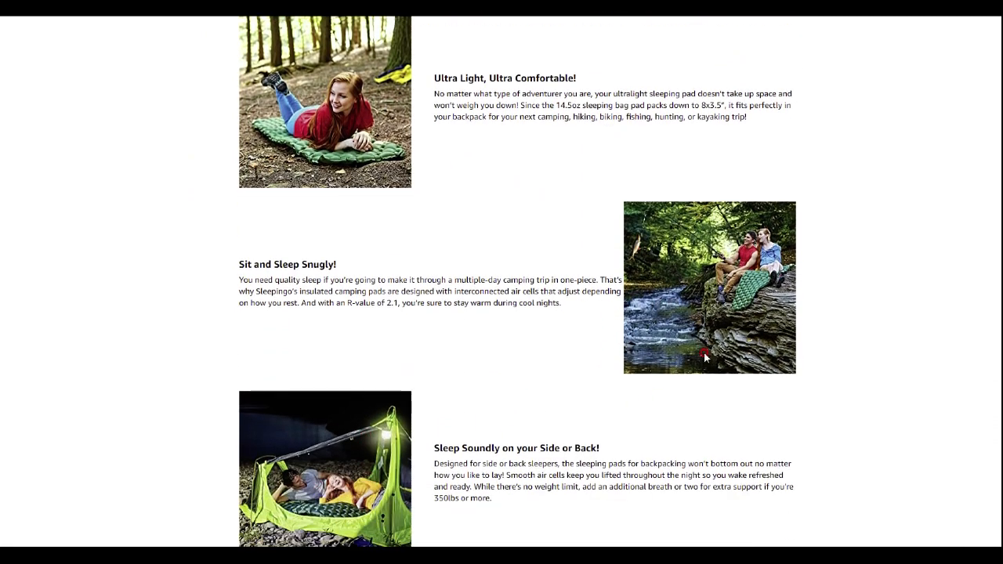
pyautogui.scroll(-5, 829, 304)
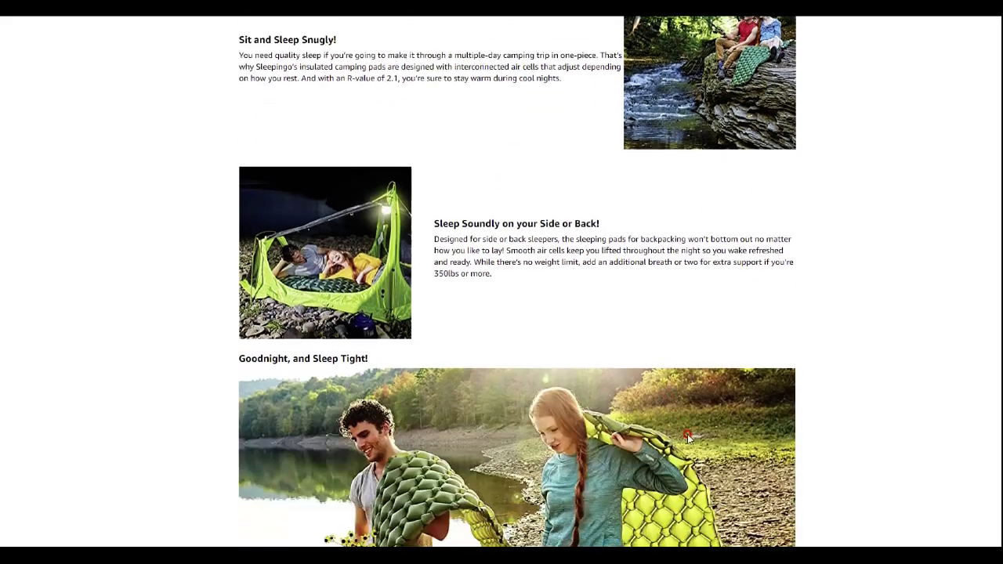
pyautogui.scroll(-3, 829, 304)
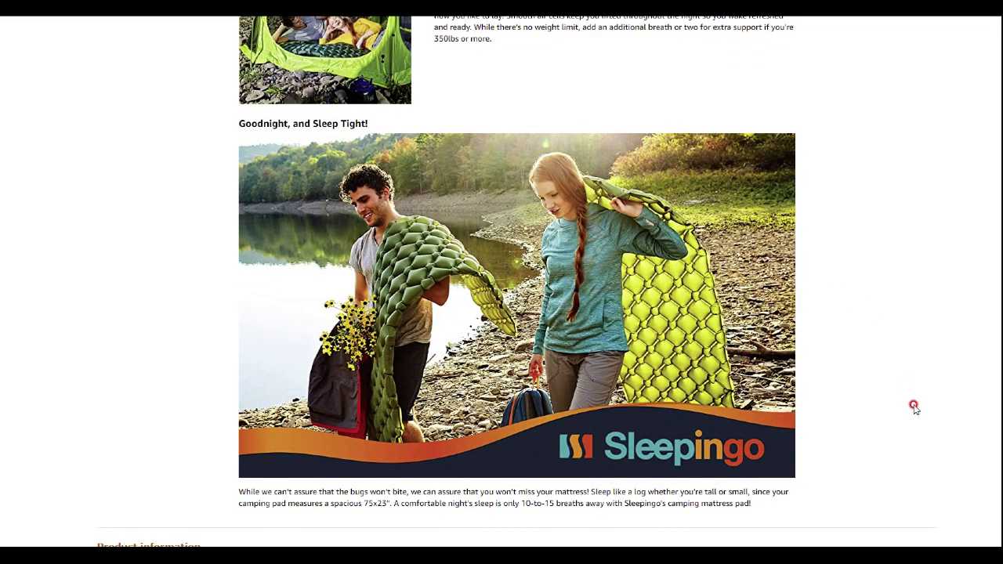
# Recheck the lifestyle photos in the description's lower half and view the Product information table beneath them.
pyautogui.scroll(7, 914, 407)
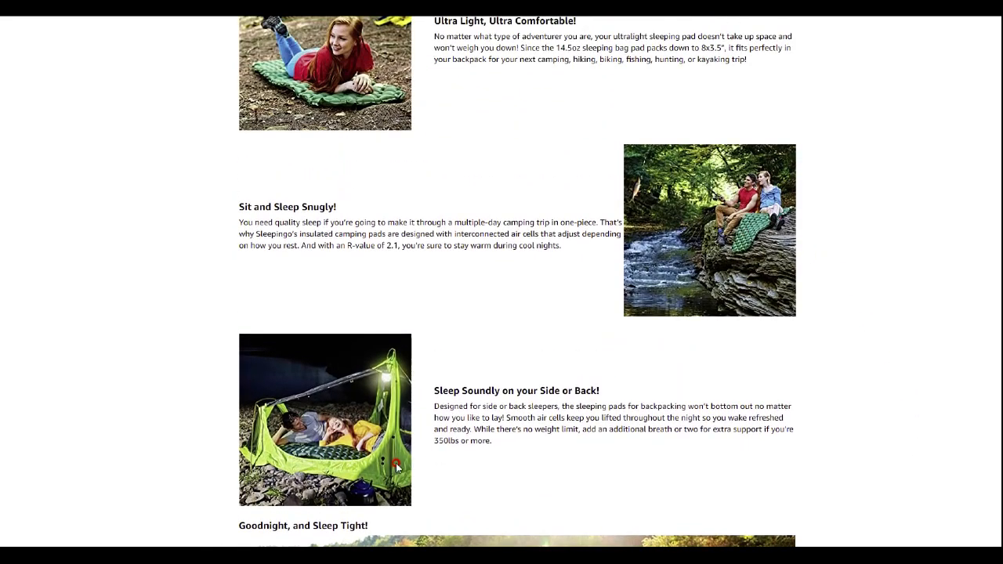
pyautogui.scroll(-2, 742, 311)
pyautogui.scroll(-3, 943, 450)
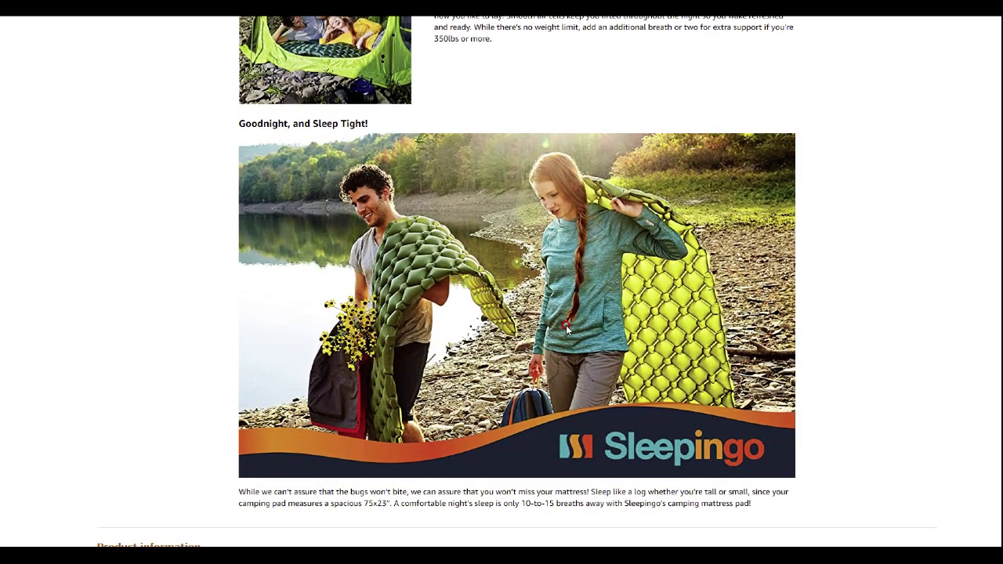
pyautogui.scroll(-2, 865, 353)
pyautogui.scroll(-2, 870, 356)
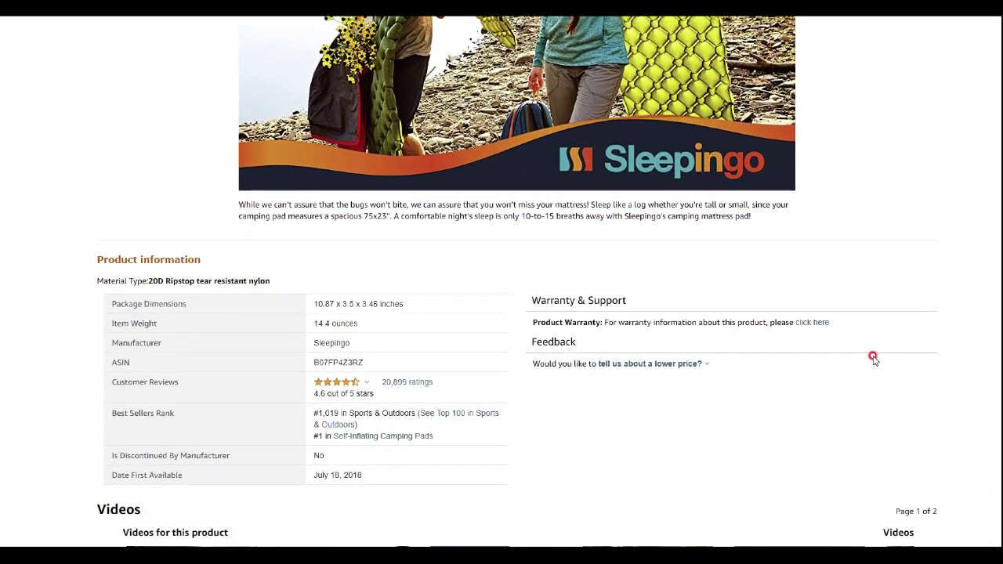
pyautogui.scroll(-1, 875, 356)
pyautogui.scroll(3, 875, 357)
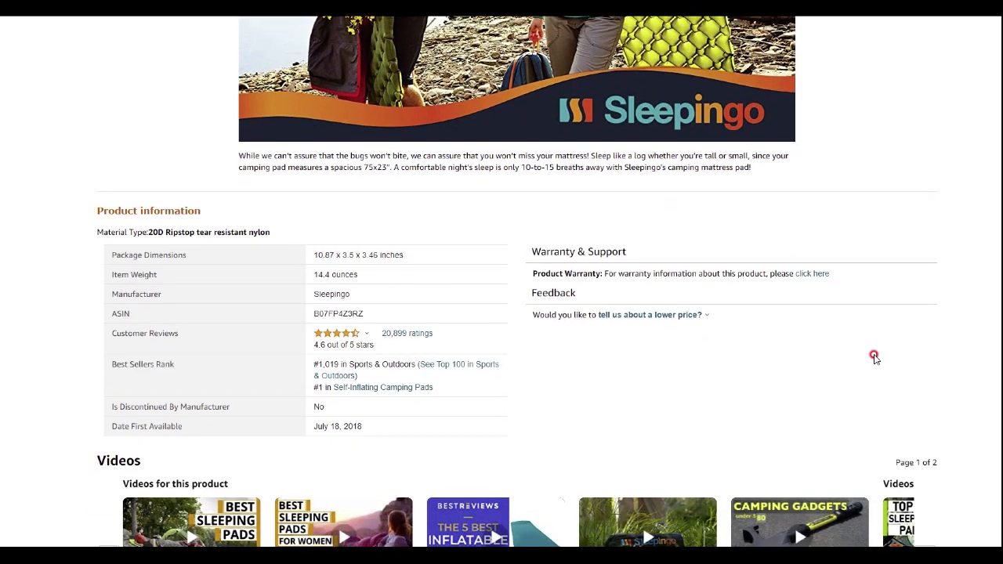
pyautogui.scroll(3, 874, 357)
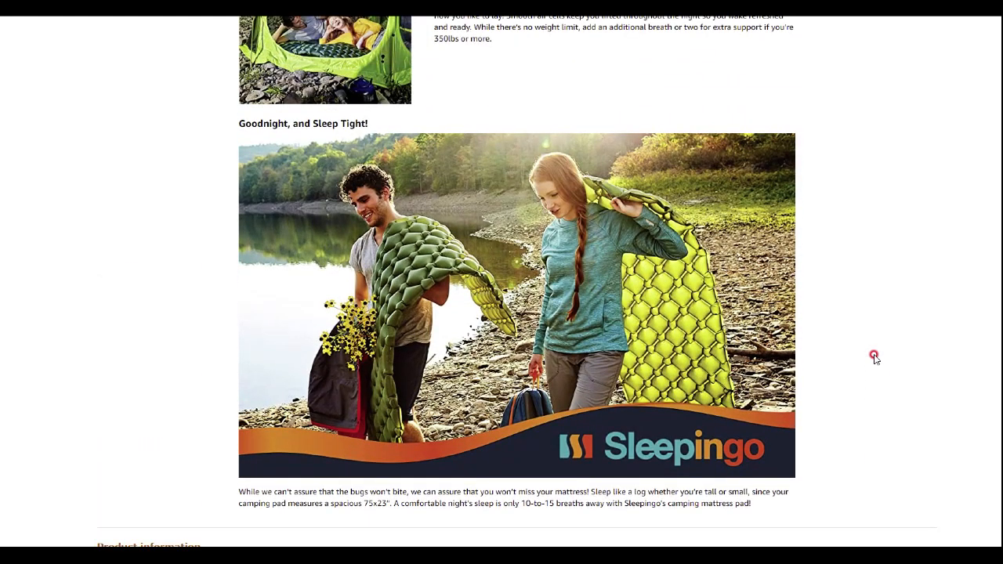
# Return to the listing's "About this item" bullets and display the first gallery image, showing the pad with its packaging.
pyautogui.scroll(12, 874, 356)
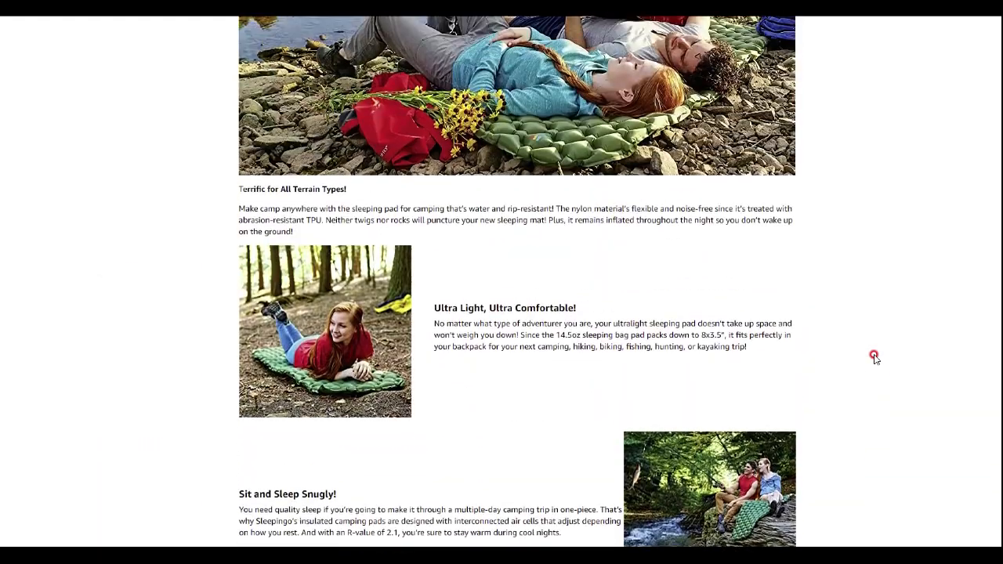
pyautogui.scroll(20, 810, 403)
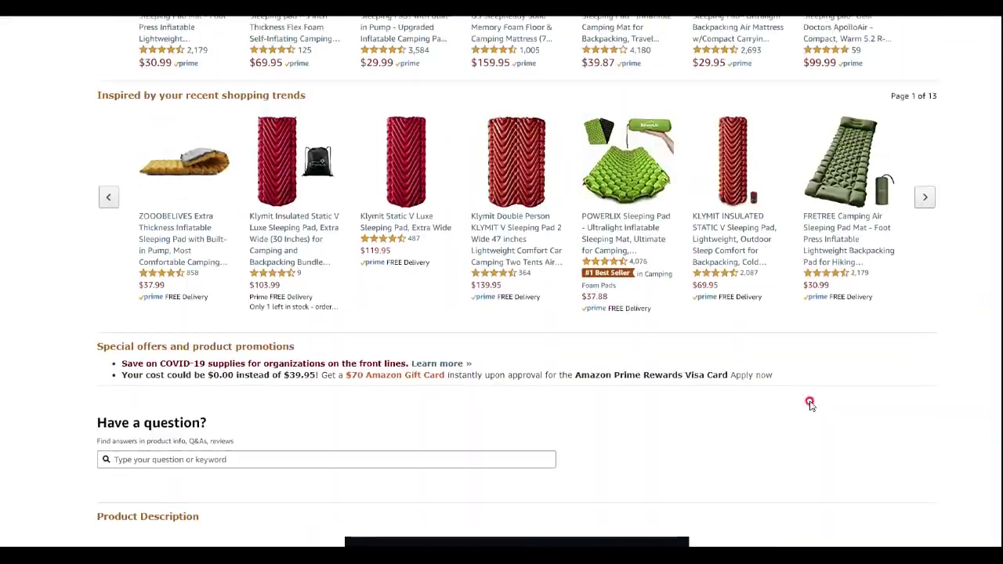
pyautogui.scroll(15, 810, 403)
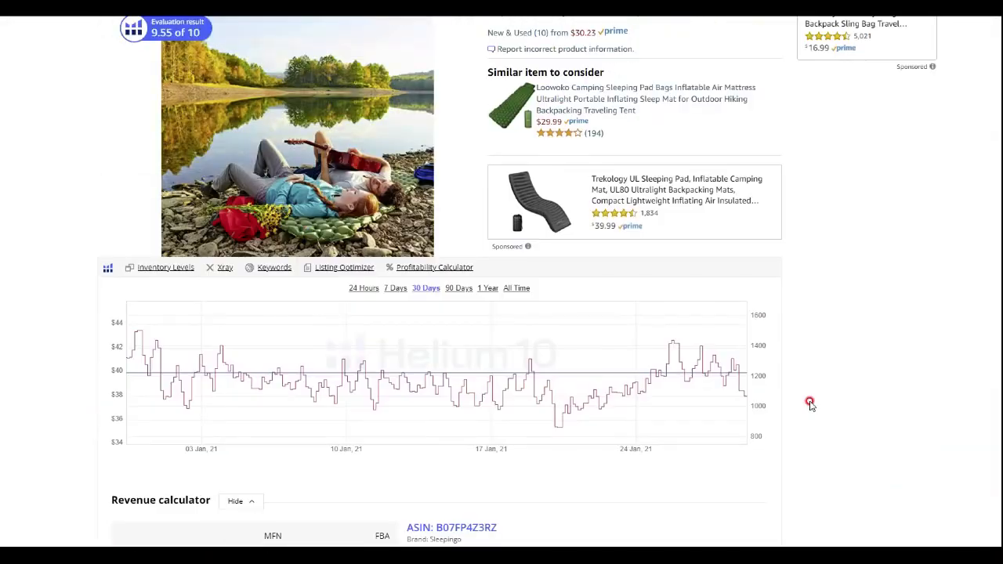
pyautogui.scroll(12, 810, 404)
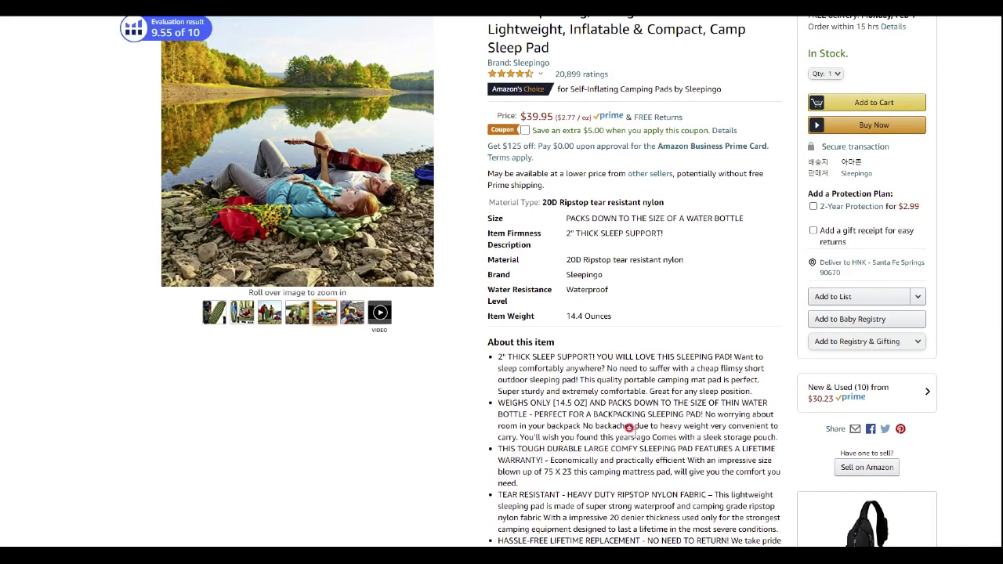
pyautogui.scroll(-1, 629, 428)
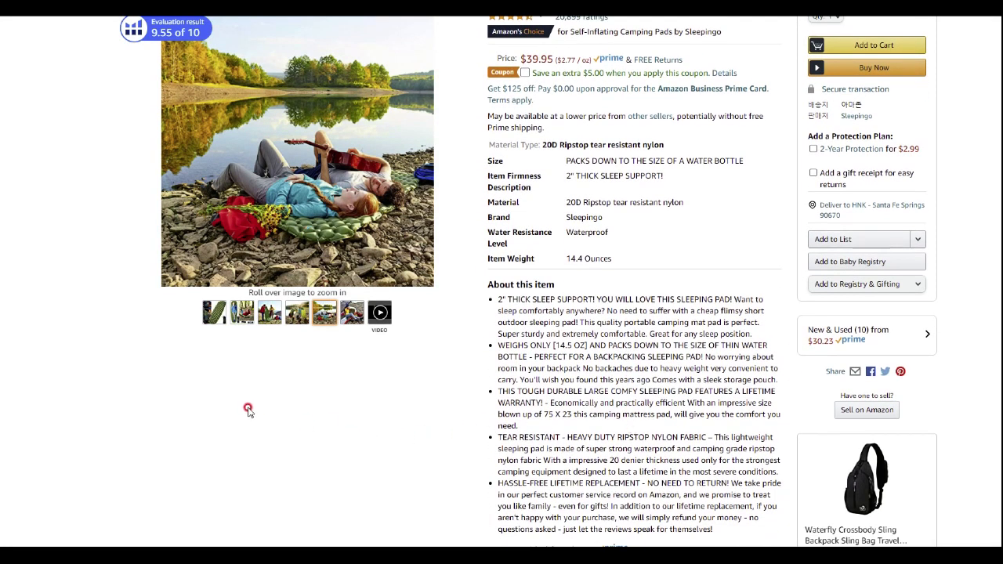
pyautogui.moveTo(214, 321)
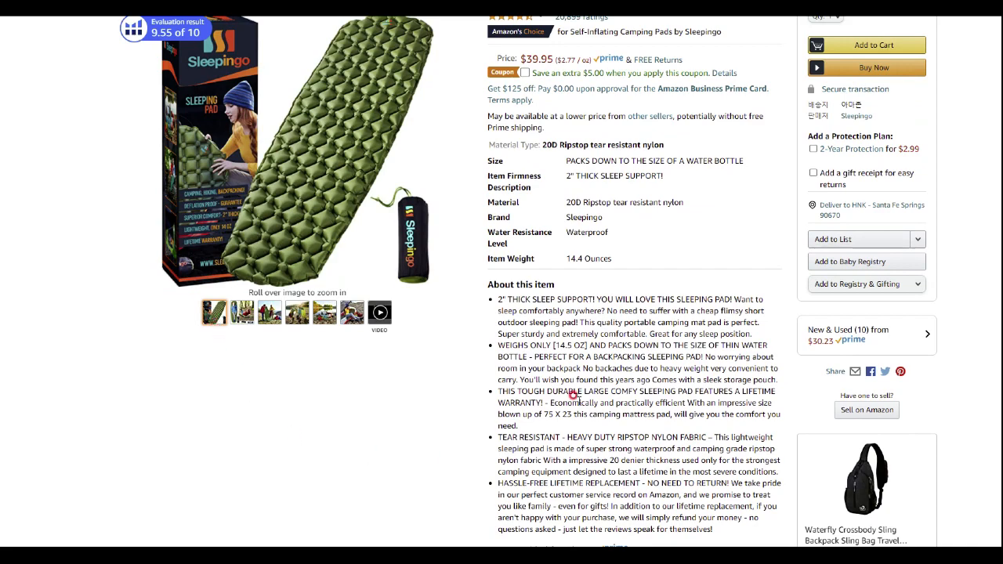
# Review the related-product carousels and bullet points again, and bring the Helium 10 price chart and revenue calculator into full view.
pyautogui.scroll(-5, 619, 321)
pyautogui.scroll(-15, 619, 322)
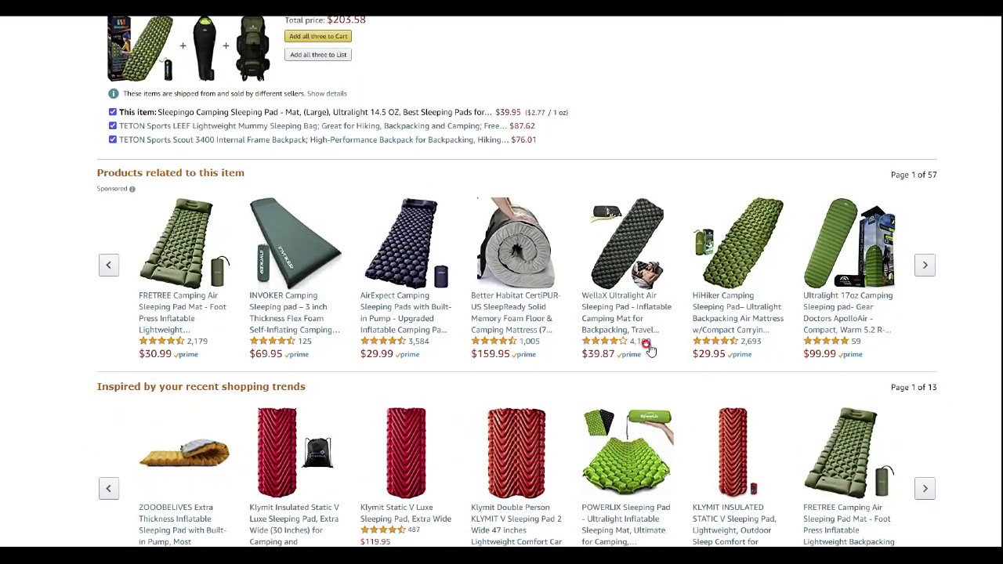
pyautogui.scroll(-5, 676, 358)
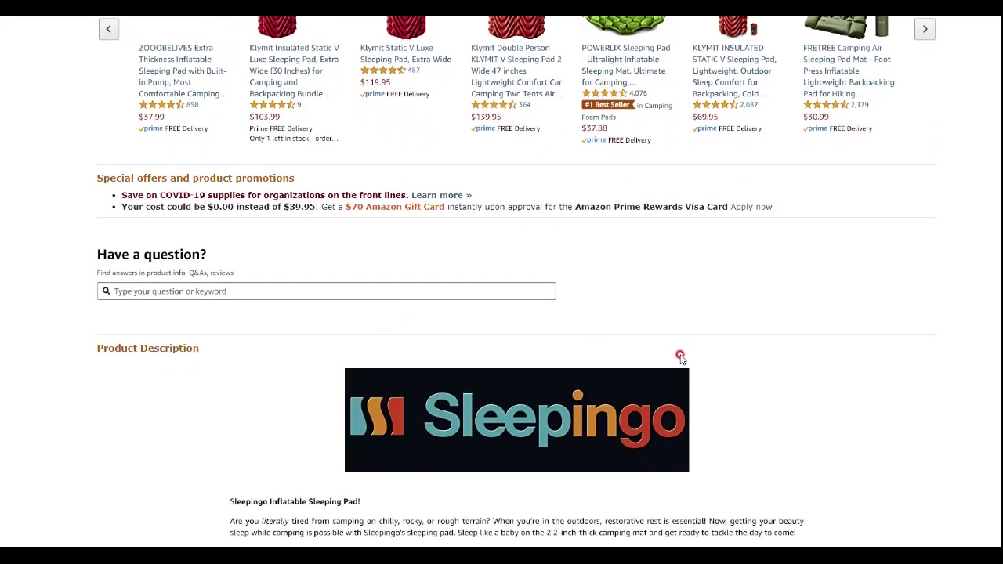
pyautogui.scroll(6, 681, 353)
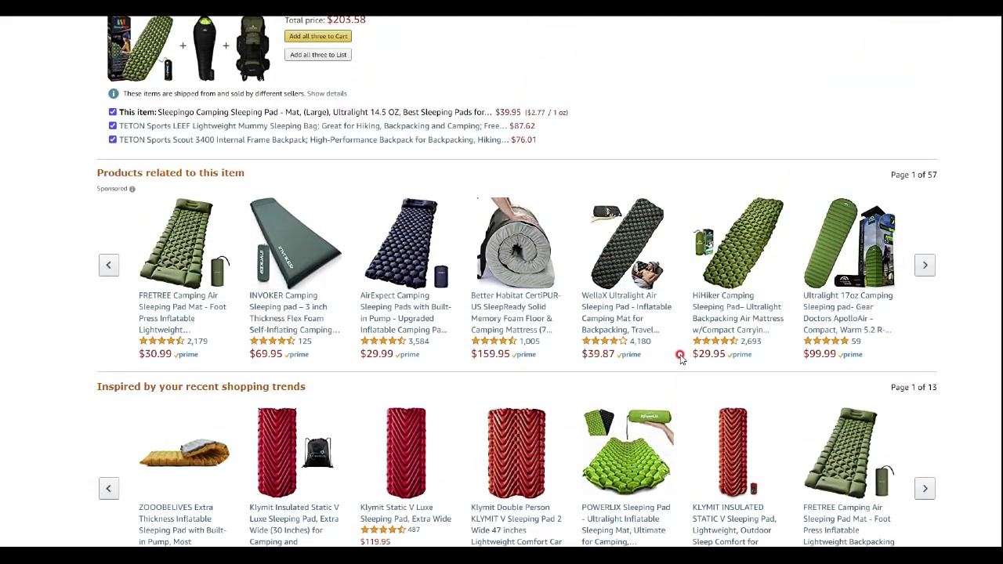
pyautogui.scroll(3, 681, 358)
pyautogui.scroll(6, 703, 367)
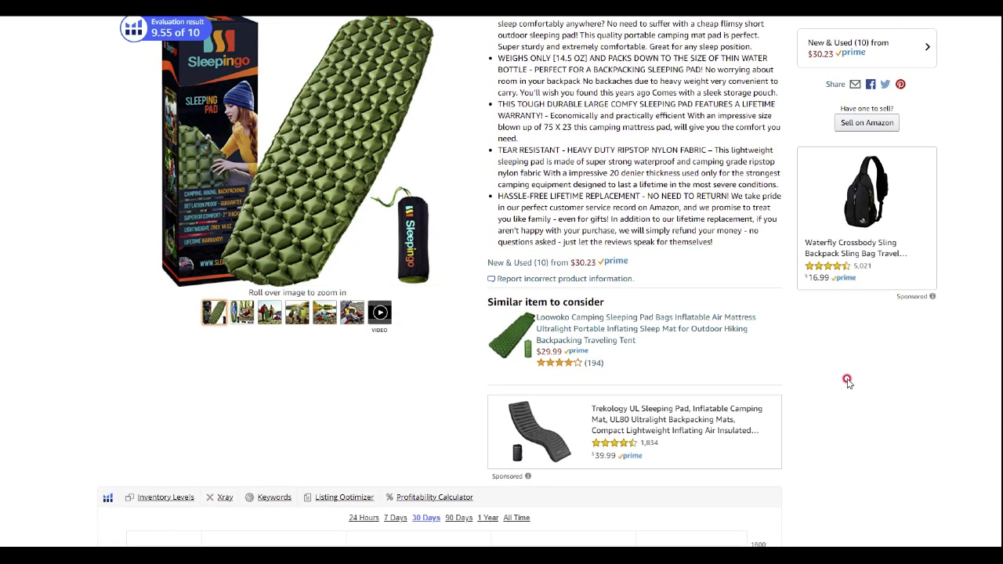
pyautogui.scroll(-4, 470, 313)
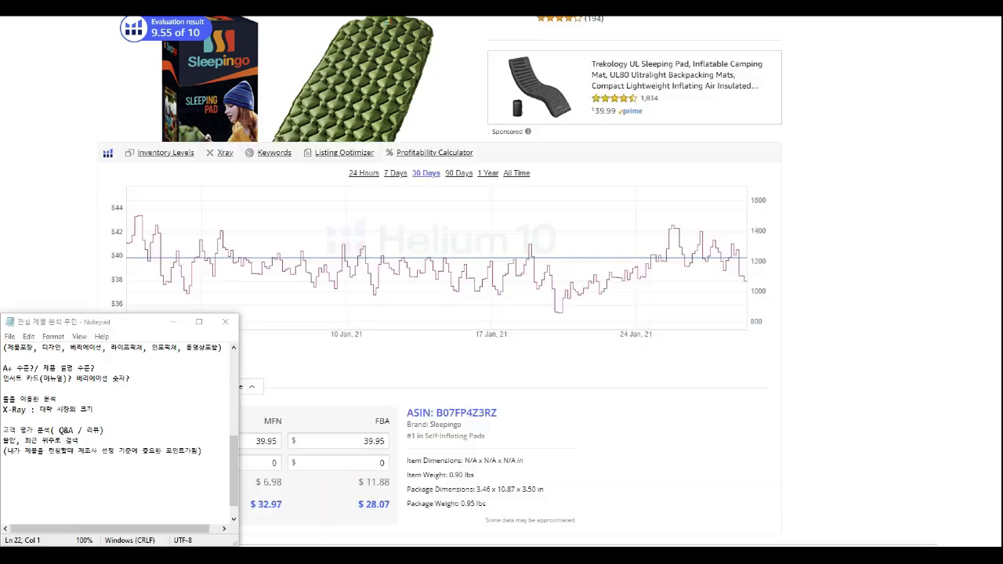
pyautogui.click(905, 332)
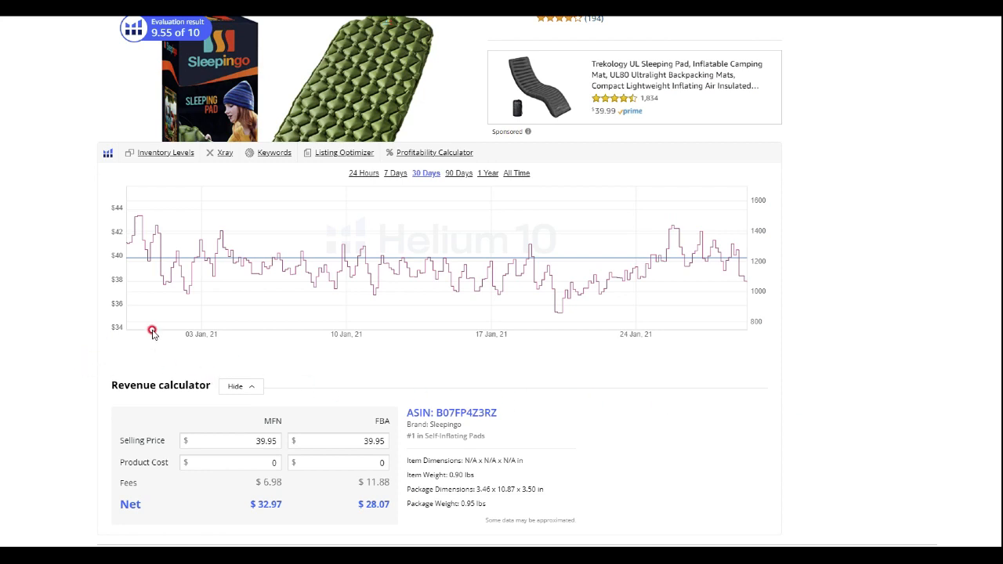
# Run Helium 10's Xray on the sleeping pad listing and reposition and widen its window to show more result columns.
pyautogui.click(221, 154)
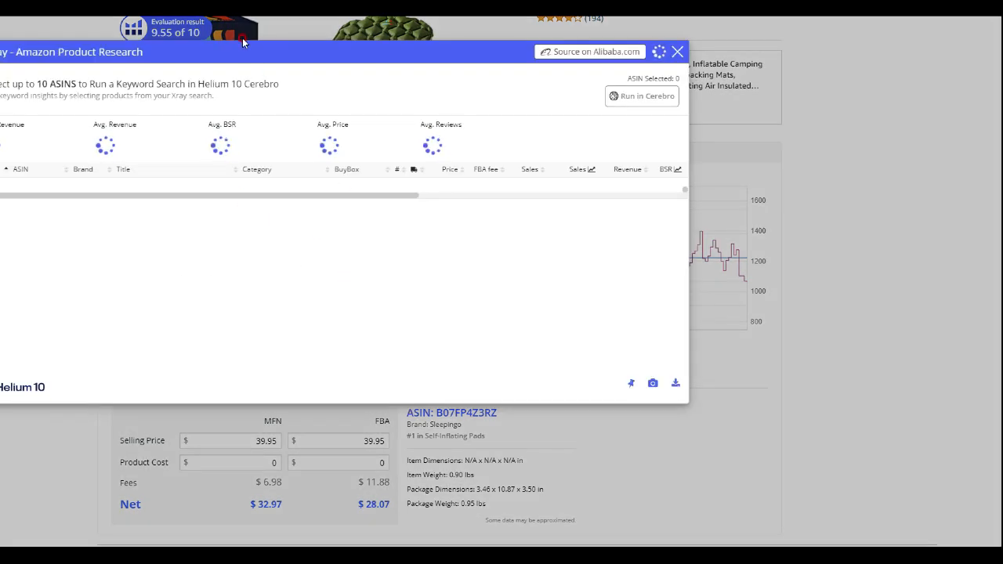
pyautogui.moveTo(246, 45); pyautogui.dragTo(284, 56)
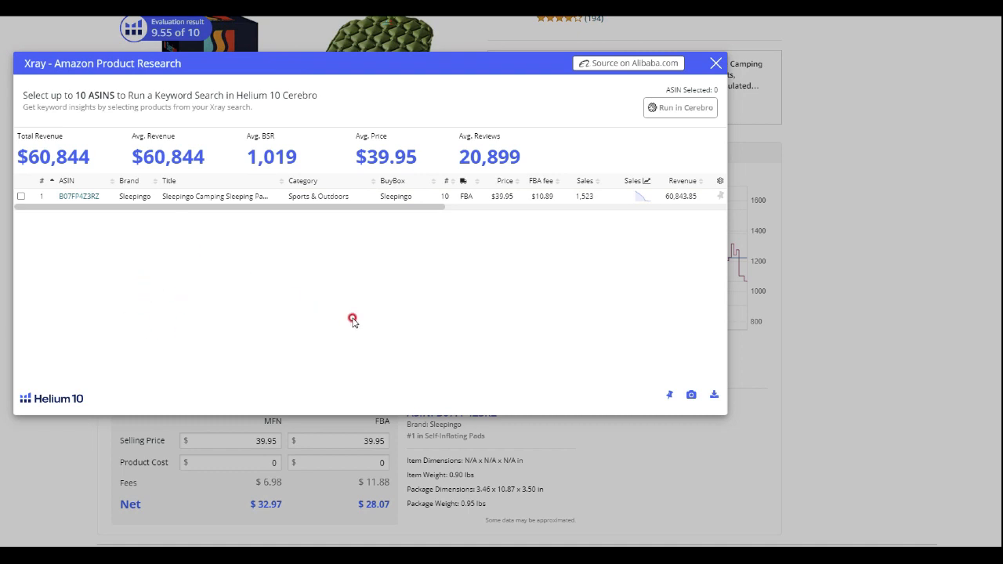
pyautogui.moveTo(725, 281); pyautogui.dragTo(982, 291)
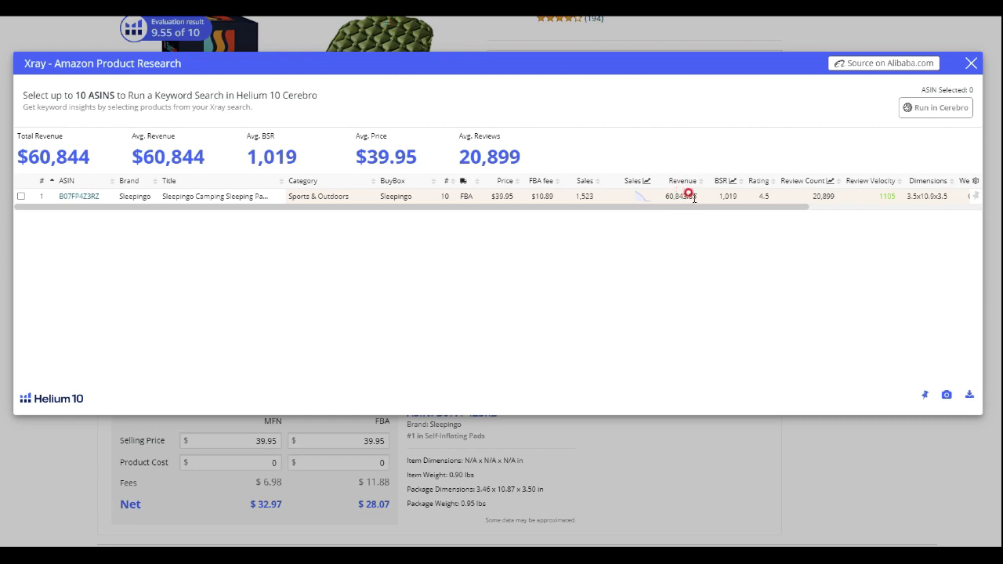
# Examine the sales, revenue, BSR, review and dimension columns in the Xray results, highlight the sales figure and close Xray.
pyautogui.moveTo(705, 211); pyautogui.dragTo(734, 226)
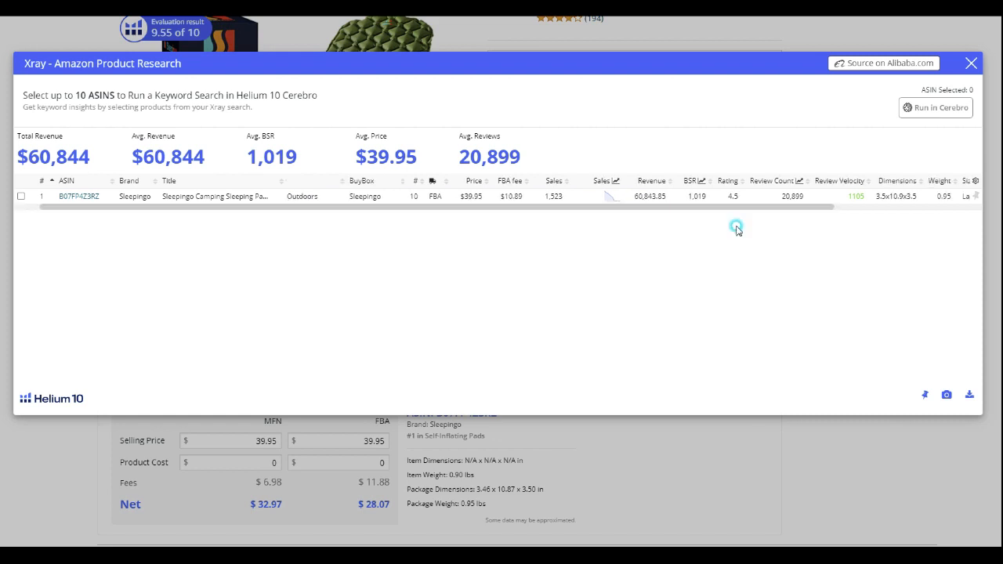
pyautogui.doubleClick(551, 194)
pyautogui.click(971, 62)
# Review the listing's product description, Product information table, videos and related products, down to Customer questions & answers.
pyautogui.scroll(-4, 688, 302)
pyautogui.scroll(-10, 693, 308)
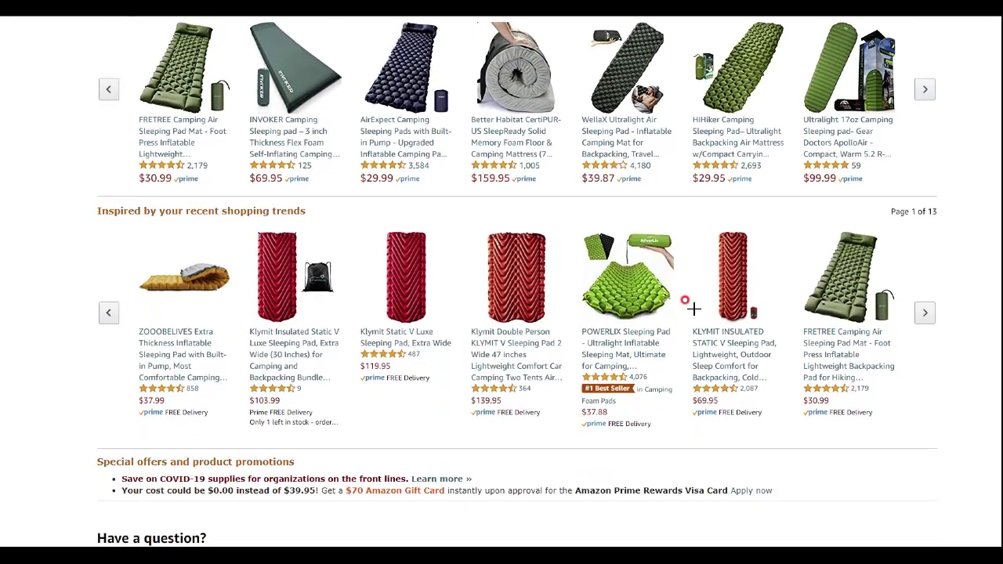
pyautogui.scroll(-15, 693, 309)
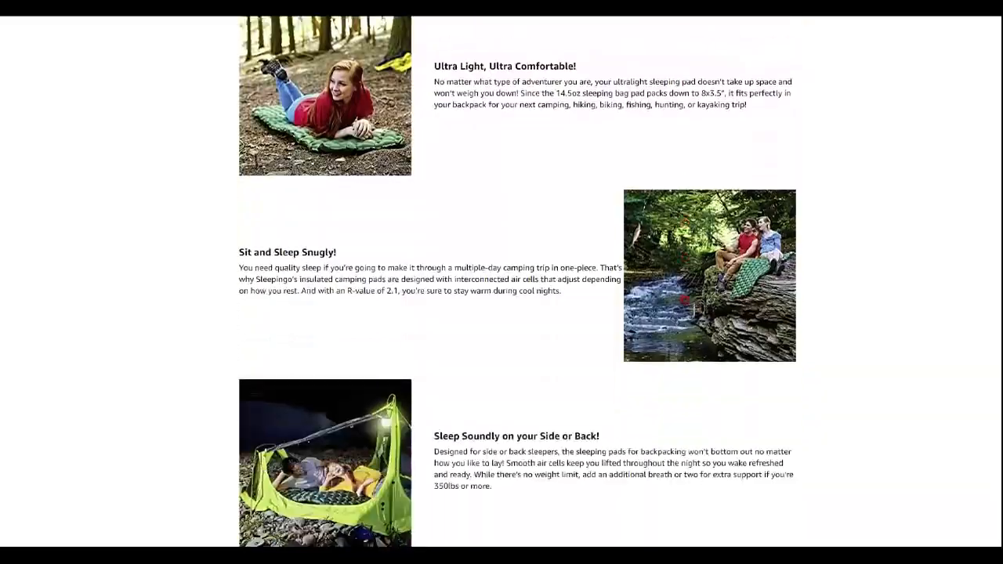
pyautogui.scroll(-6, 684, 300)
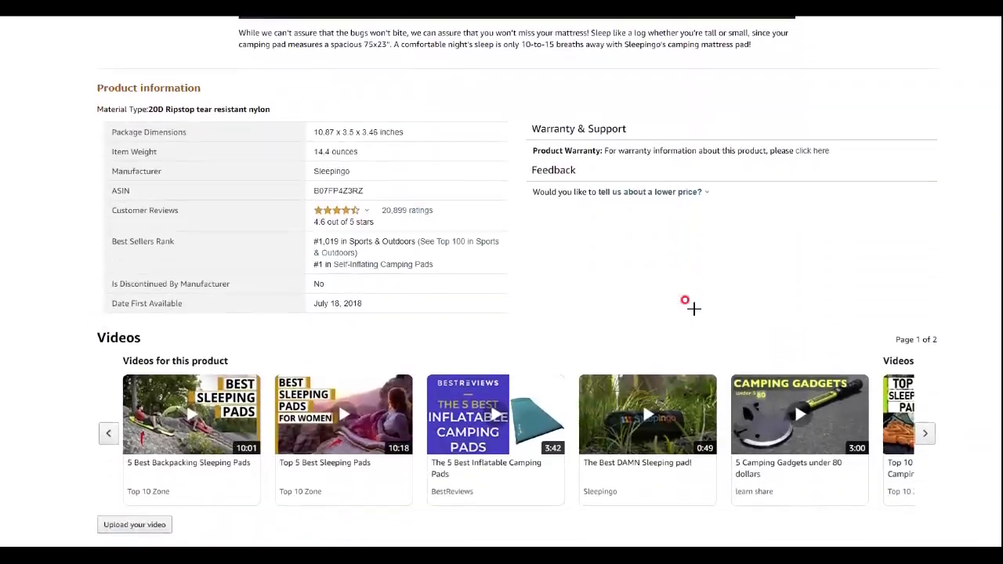
pyautogui.scroll(-1, 641, 308)
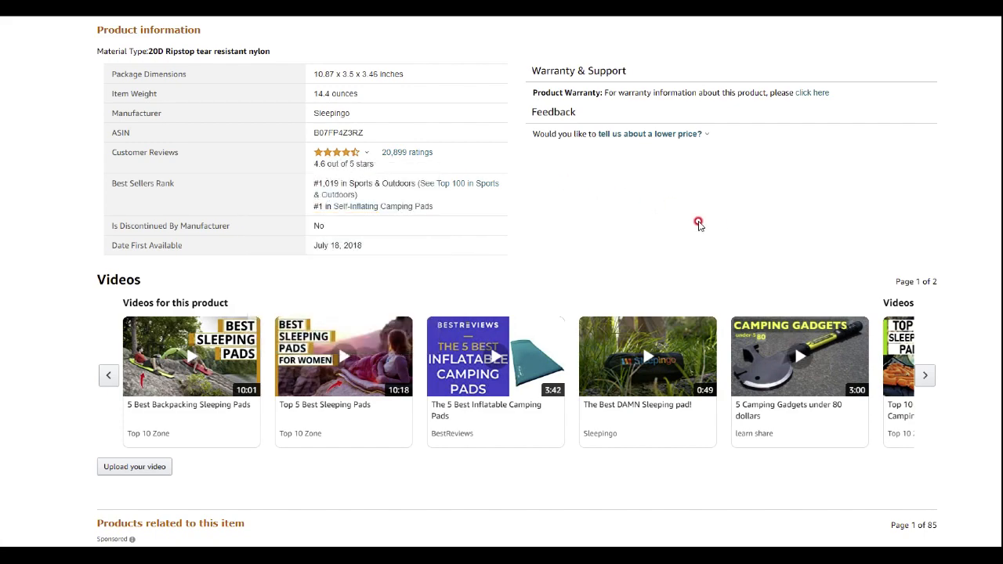
pyautogui.scroll(-4, 651, 218)
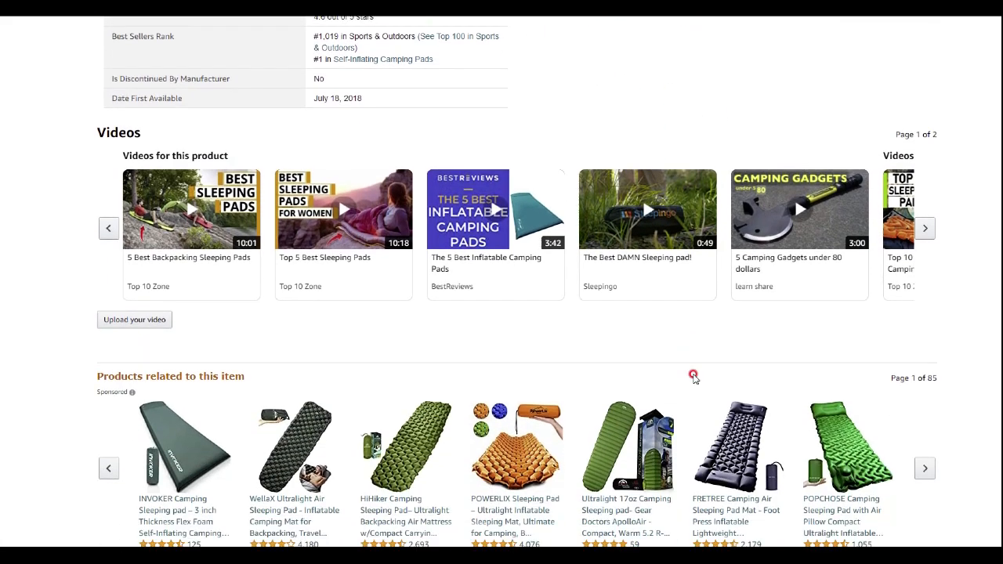
pyautogui.scroll(-6, 694, 375)
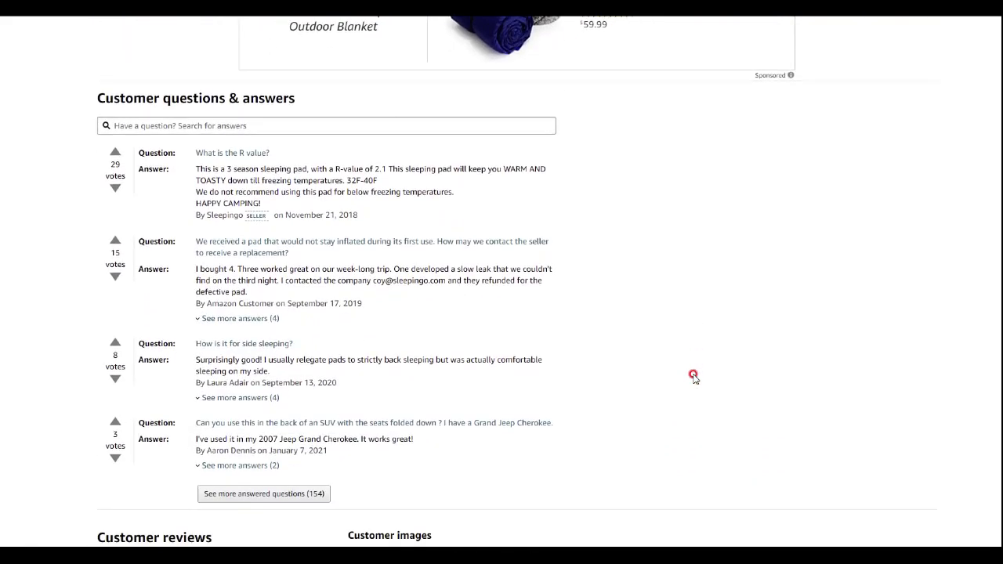
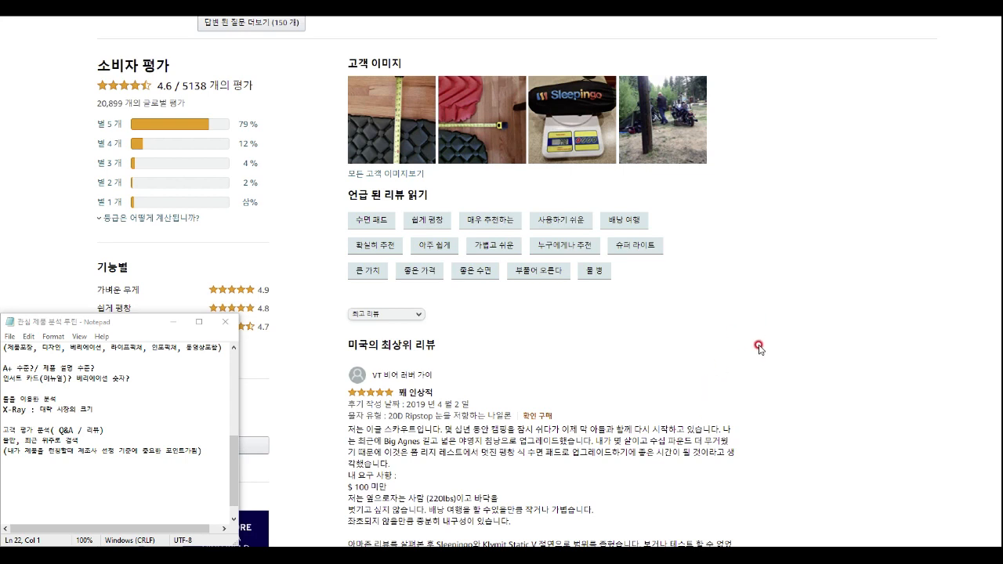
# Sort the listing's customer reviews by most recent (가장 최근).
pyautogui.click(862, 305)
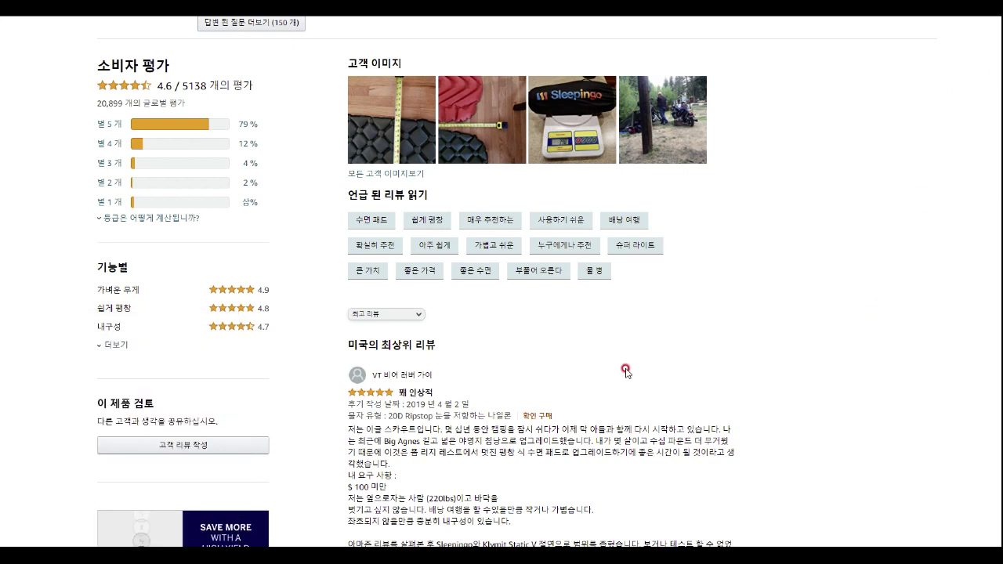
pyautogui.click(398, 315)
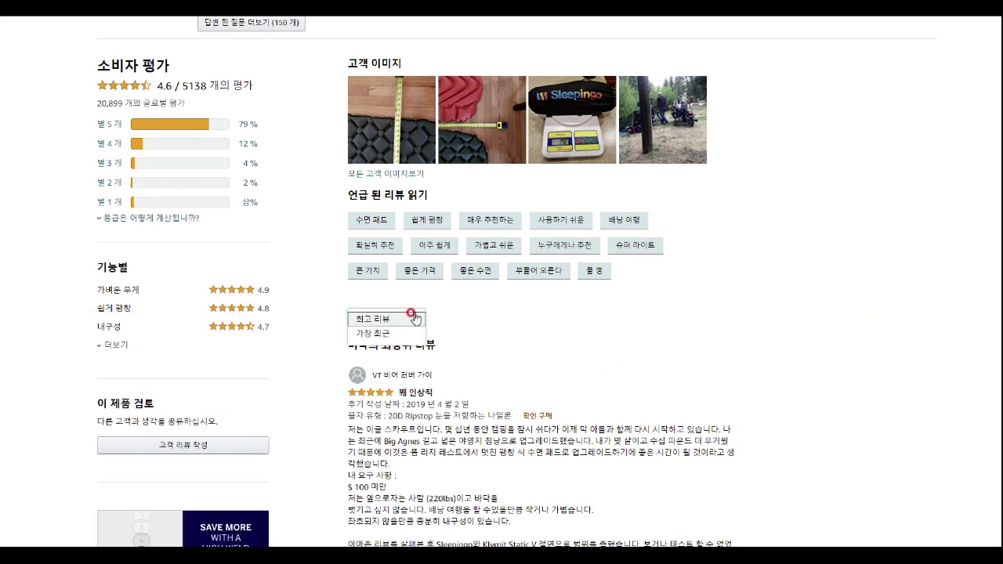
pyautogui.click(405, 333)
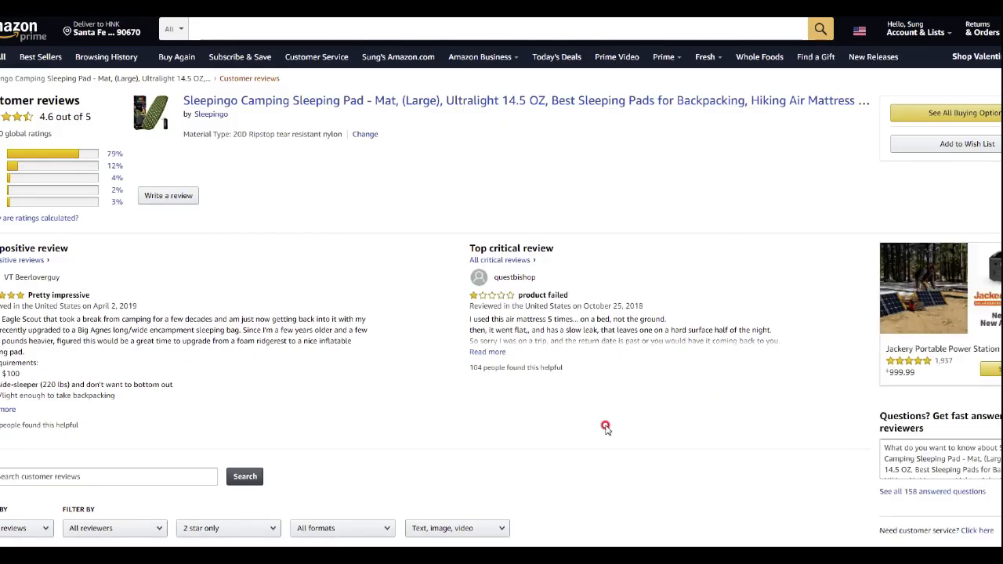
# Sort the two-star customer reviews by most recent (가장 최근) on the full reviews page.
pyautogui.scroll(-6, 638, 426)
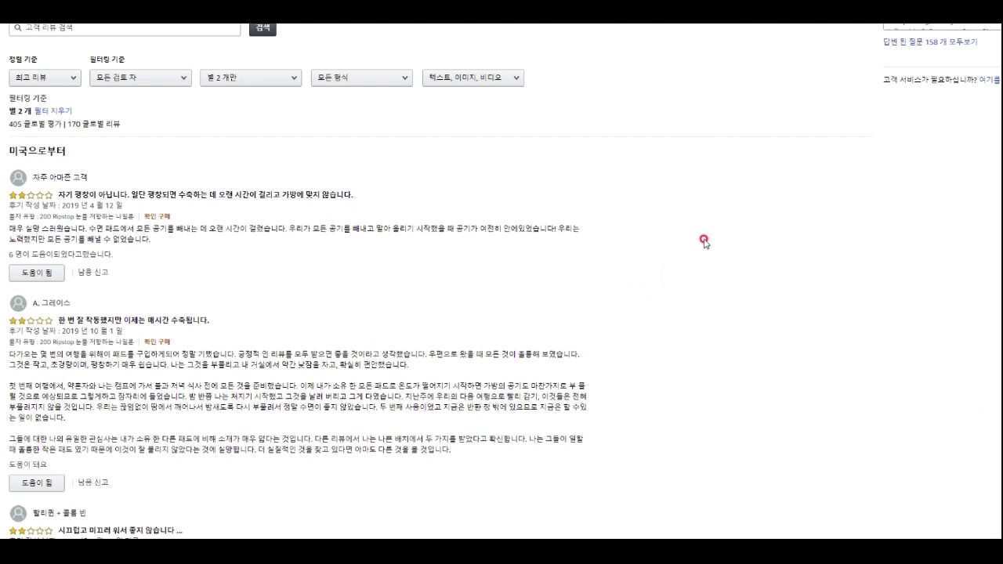
pyautogui.click(69, 76)
pyautogui.click(69, 96)
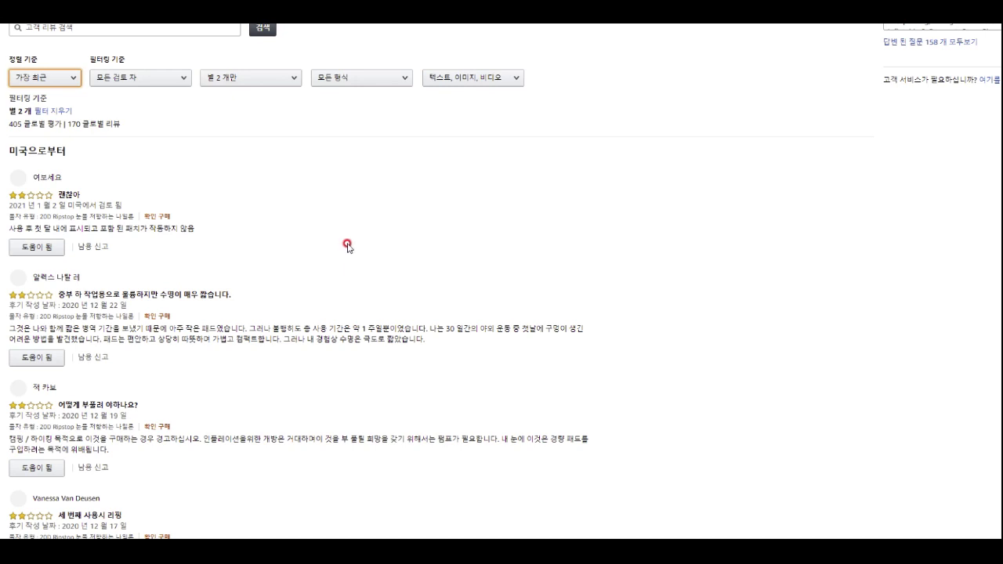
# Read the most recent two-star reviews to the end of the page for complaints, highlighting the words about duration of use.
pyautogui.scroll(-1, 347, 245)
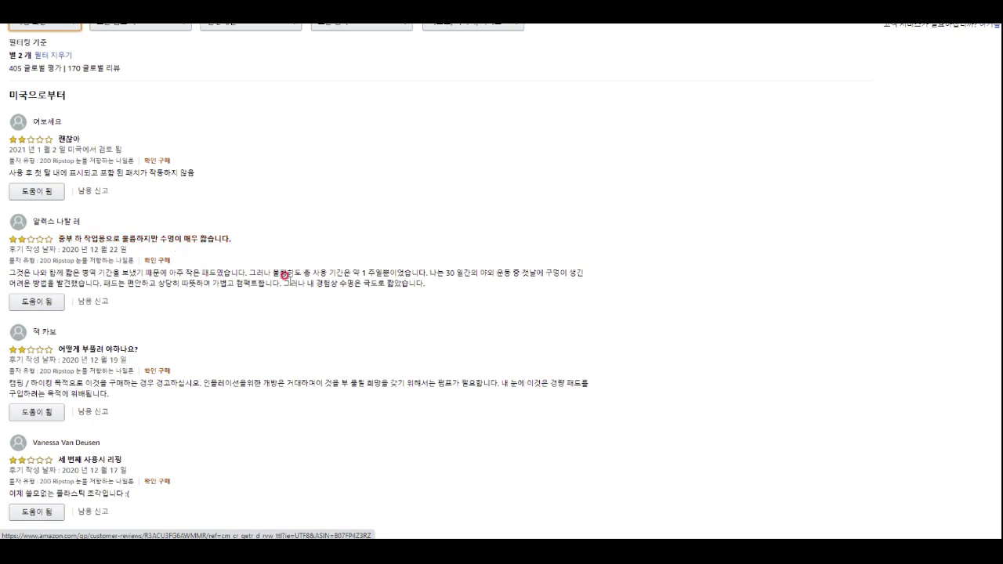
pyautogui.doubleClick(373, 271)
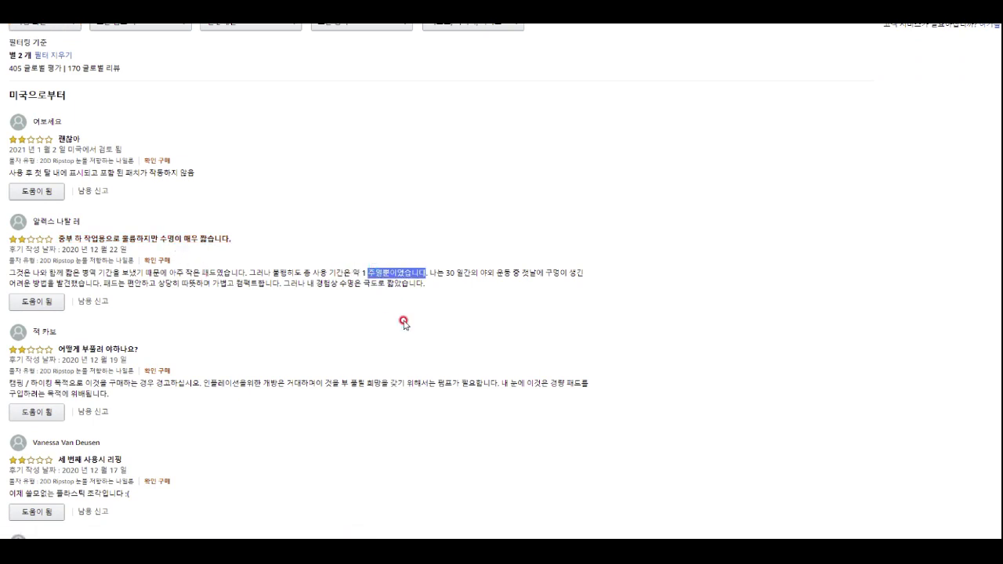
pyautogui.scroll(-1, 419, 337)
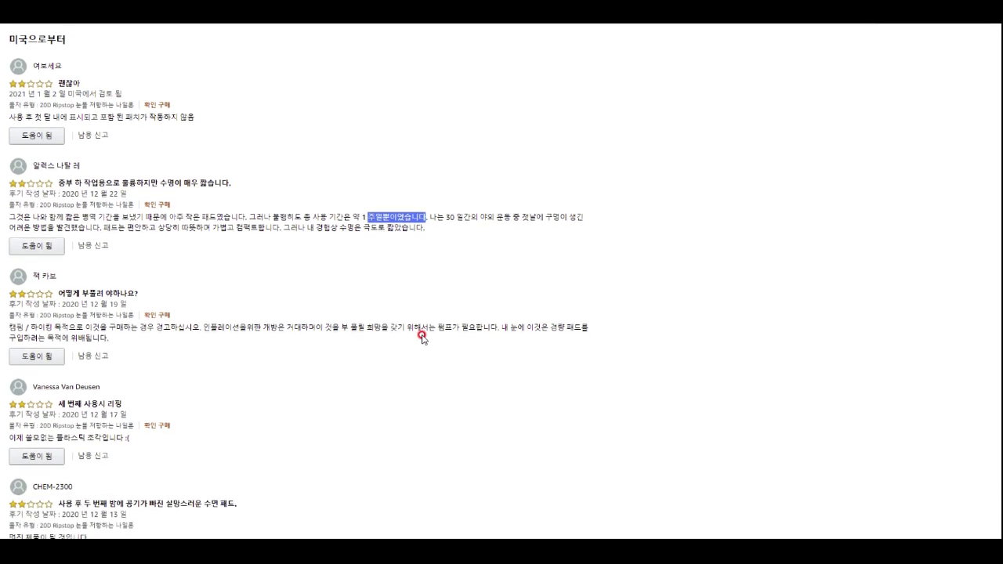
pyautogui.scroll(-1, 416, 340)
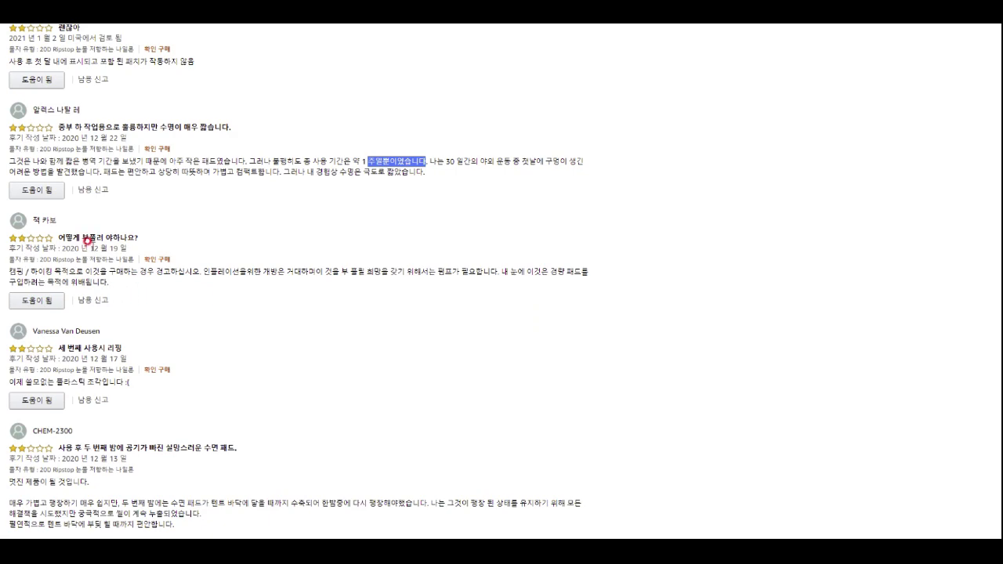
pyautogui.scroll(-1, 256, 343)
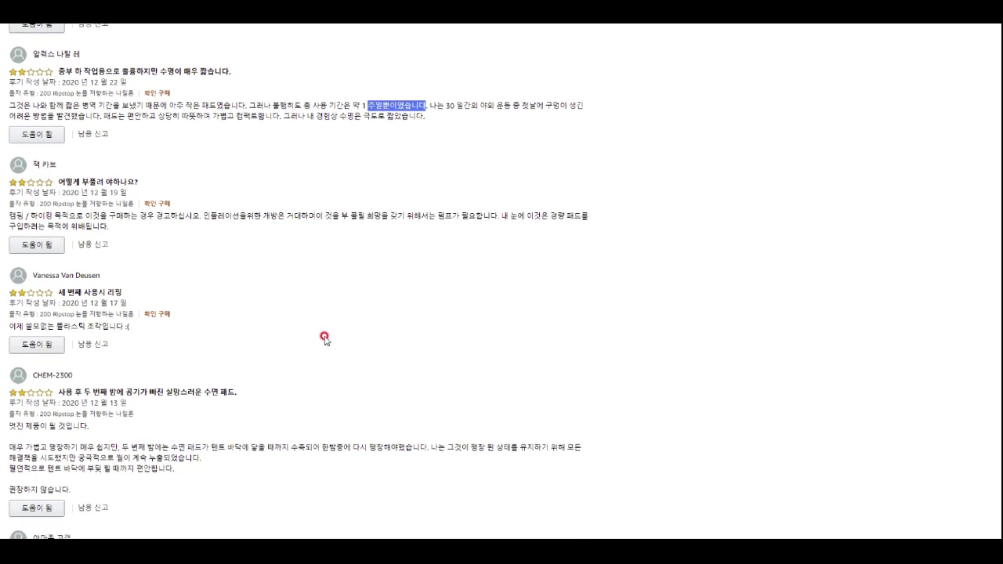
pyautogui.scroll(-1, 324, 337)
pyautogui.scroll(-1, 324, 337)
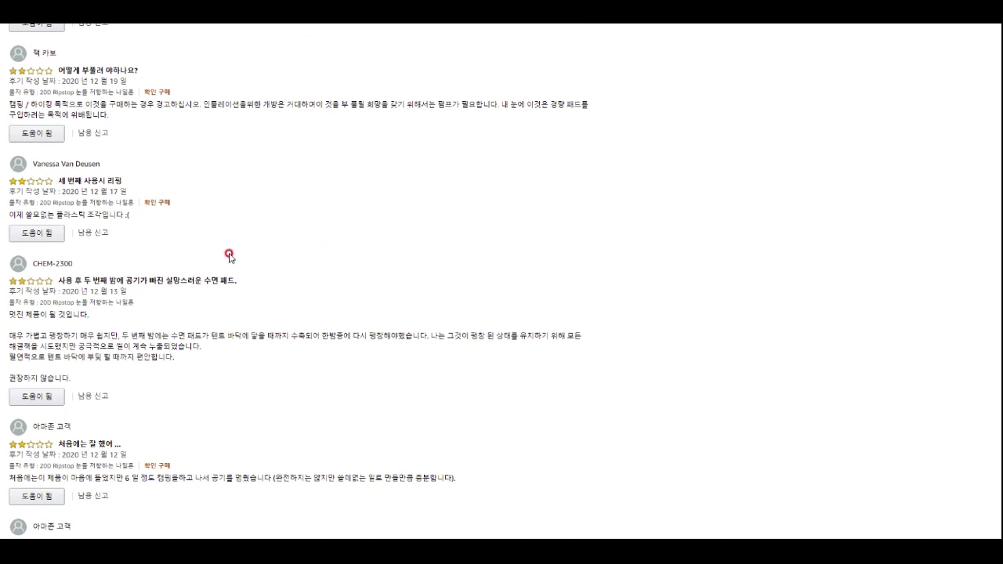
pyautogui.scroll(-1, 167, 258)
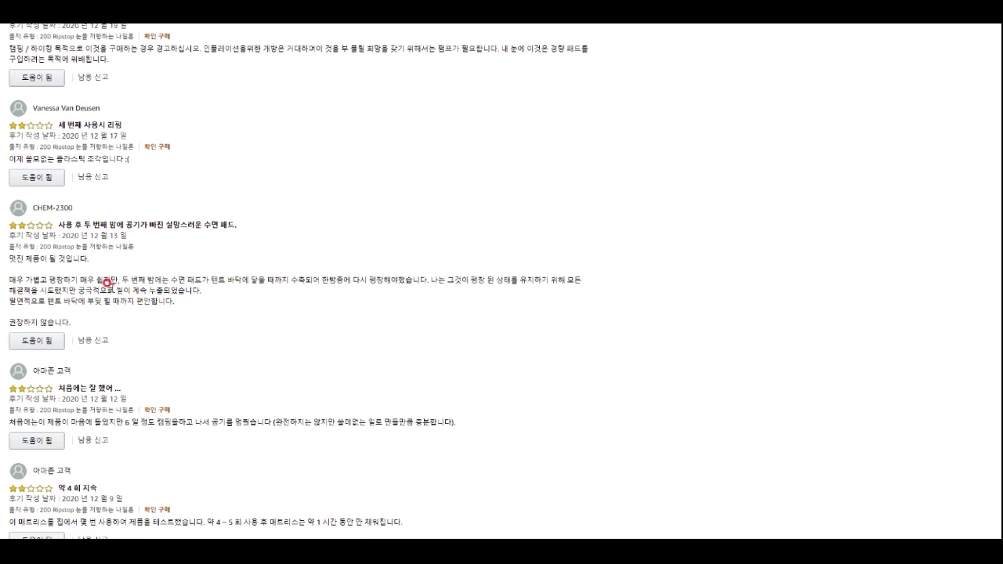
pyautogui.scroll(-1, 117, 286)
pyautogui.scroll(-1, 232, 327)
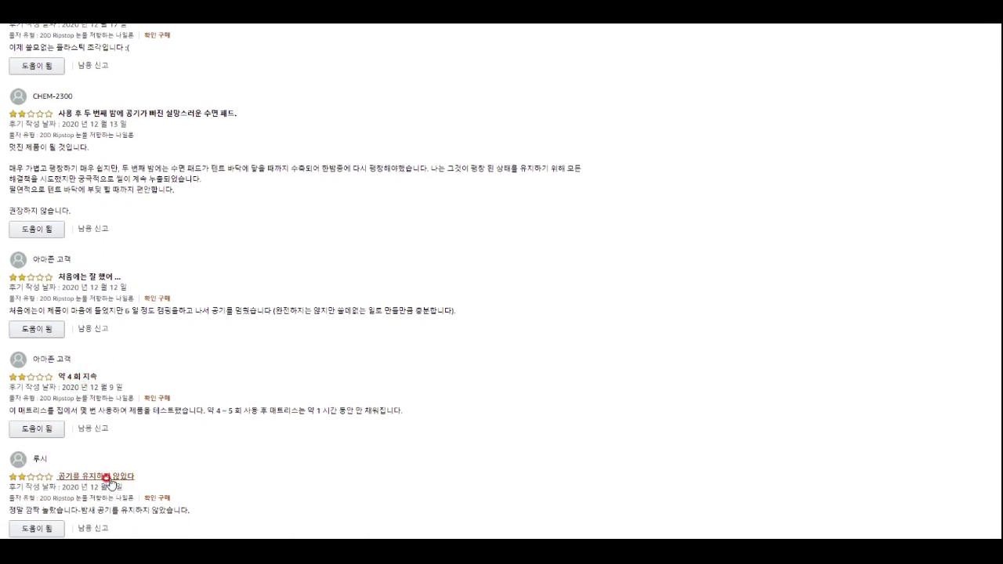
pyautogui.scroll(-3, 235, 447)
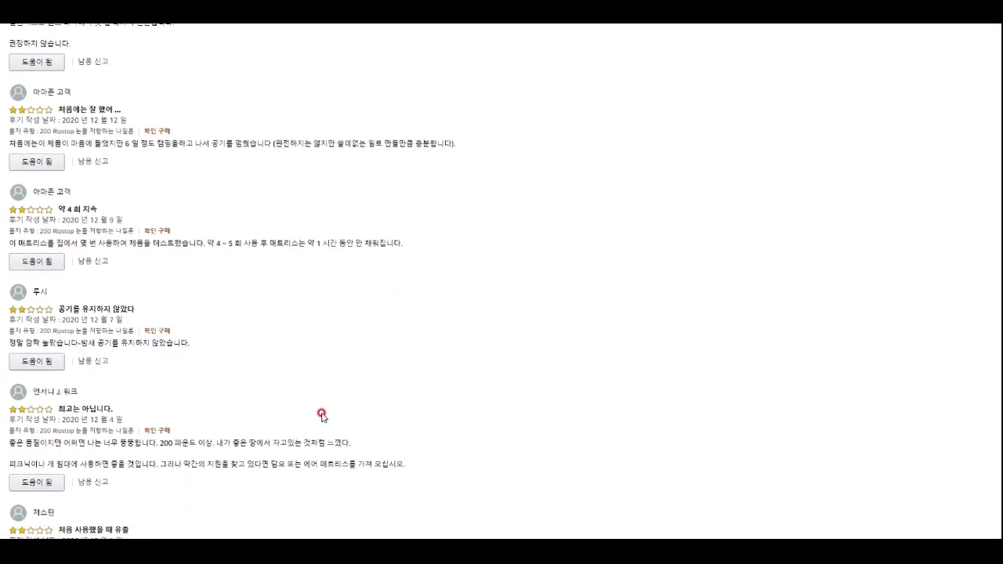
pyautogui.scroll(-1, 339, 403)
pyautogui.scroll(-1, 338, 401)
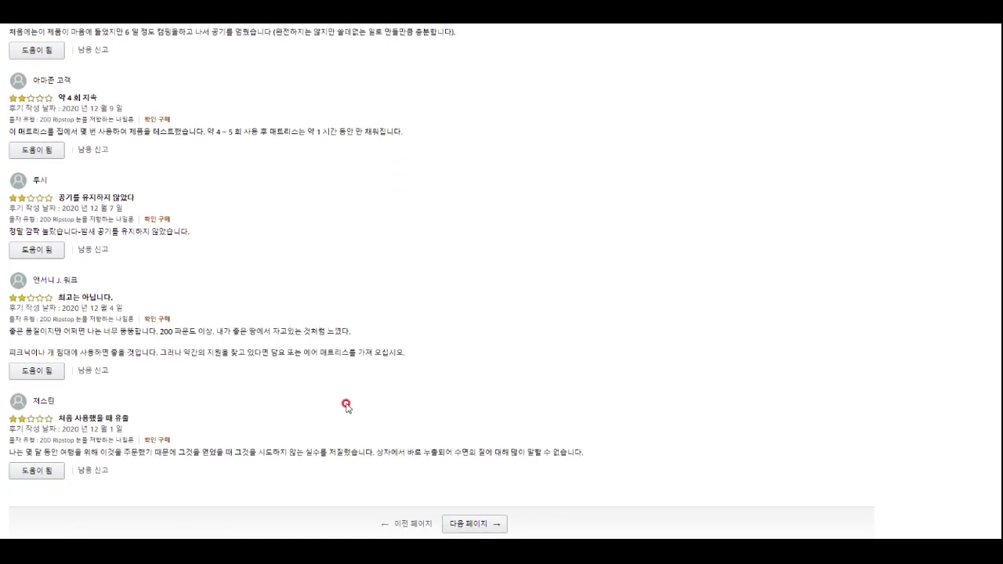
# Filter the customer reviews to one-star only (별 1 개만).
pyautogui.scroll(8, 345, 405)
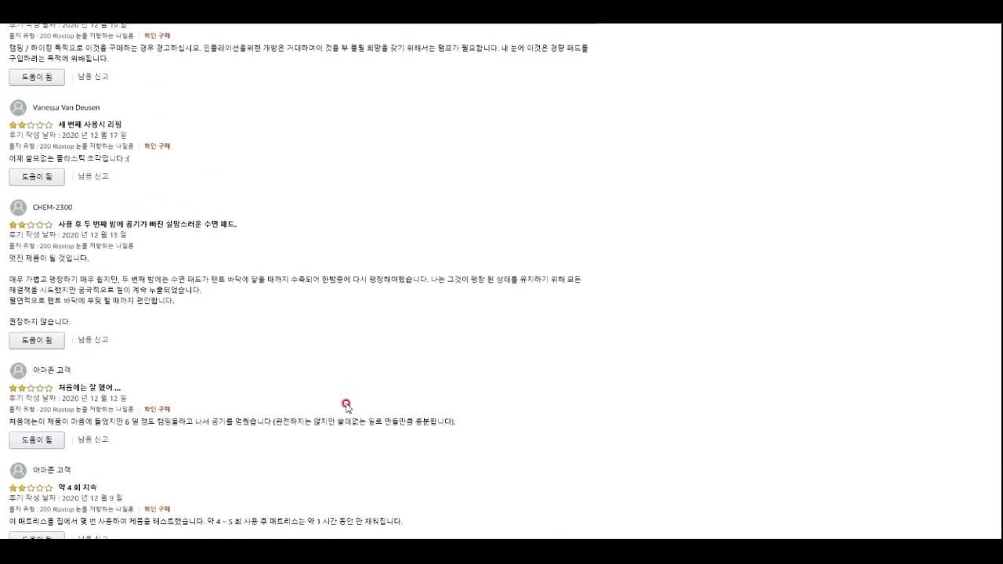
pyautogui.scroll(7, 346, 404)
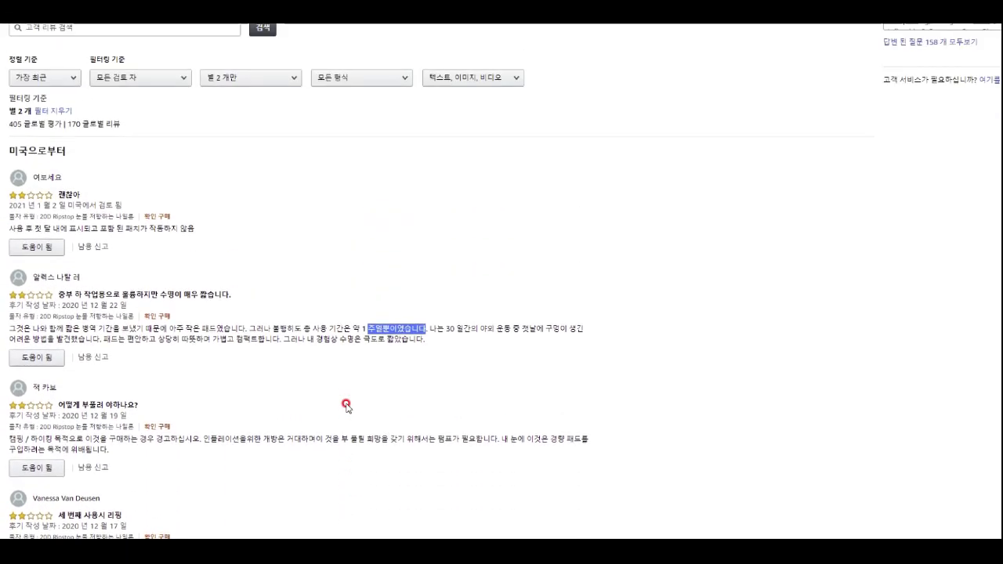
pyautogui.scroll(2, 346, 404)
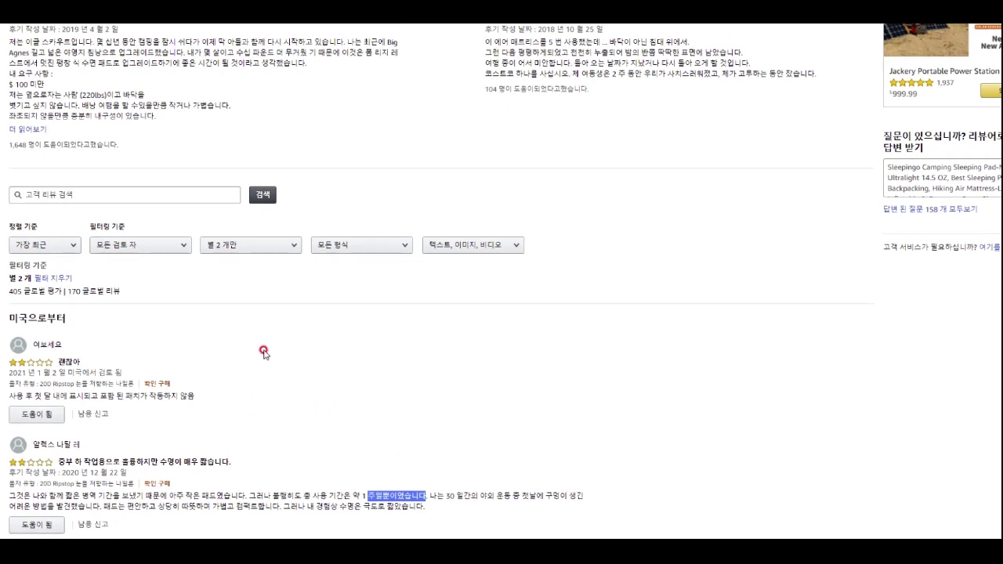
pyautogui.click(281, 248)
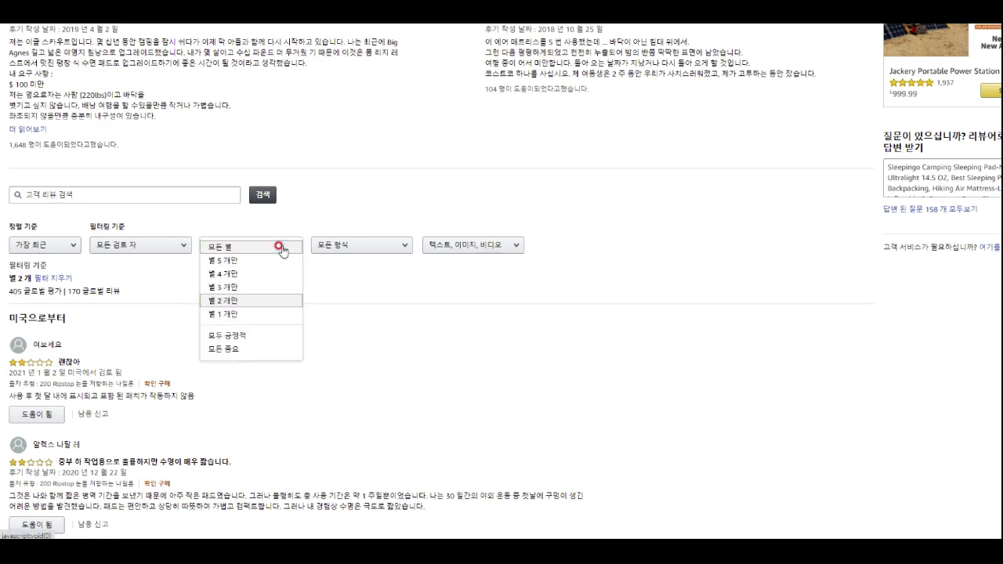
pyautogui.click(231, 314)
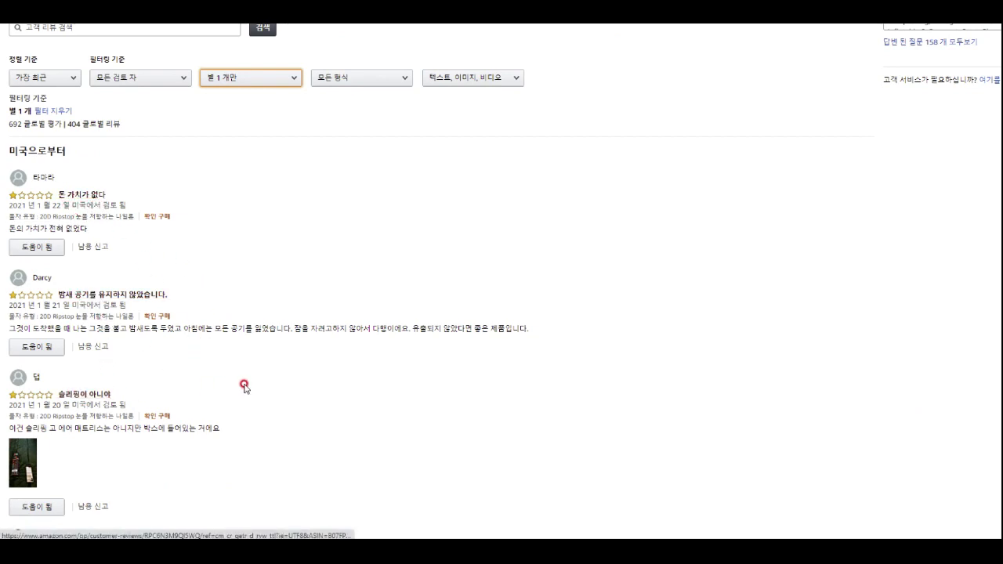
# Read the most recent one-star reviews for recurring complaints about the sleeping pad.
pyautogui.scroll(-4, 224, 387)
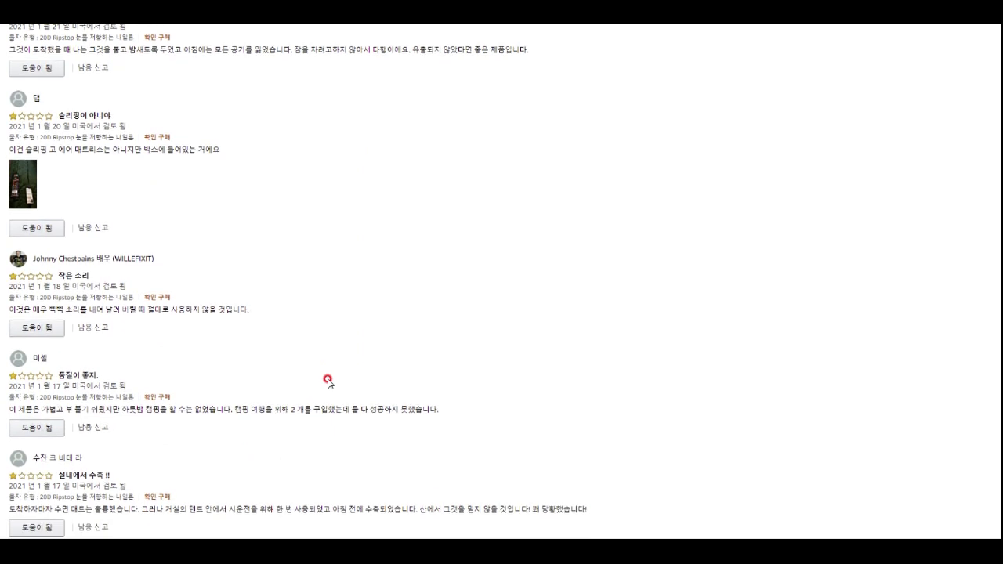
pyautogui.scroll(-1, 328, 383)
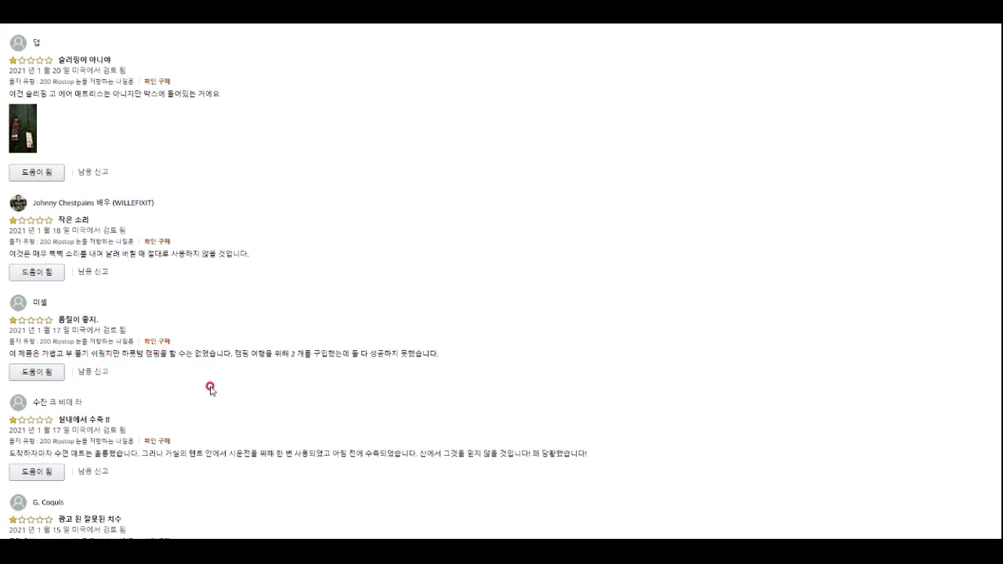
pyautogui.scroll(-3, 210, 389)
# Change the review star filter to three-star only (별 3 개만).
pyautogui.scroll(5, 210, 390)
pyautogui.scroll(7, 210, 390)
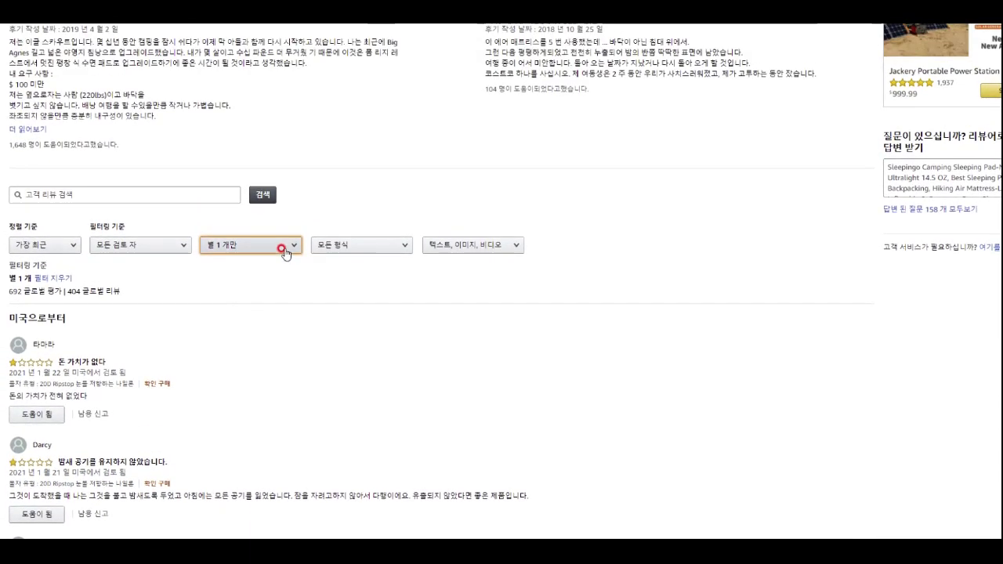
pyautogui.click(285, 251)
pyautogui.click(260, 289)
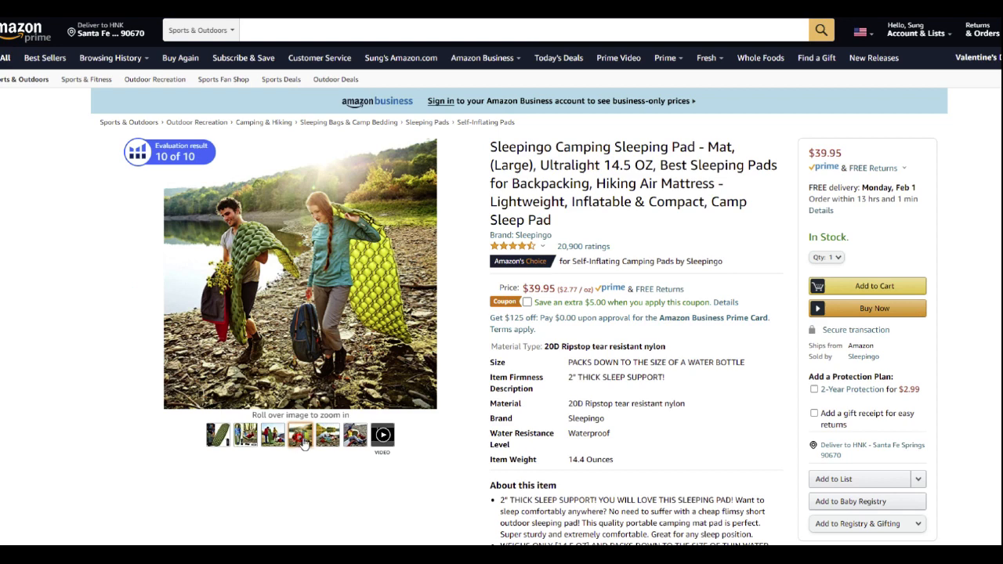
# Look through the Sleepingo listing's product photos against the image criteria in the Notepad research checklist.
pyautogui.moveTo(326, 441)
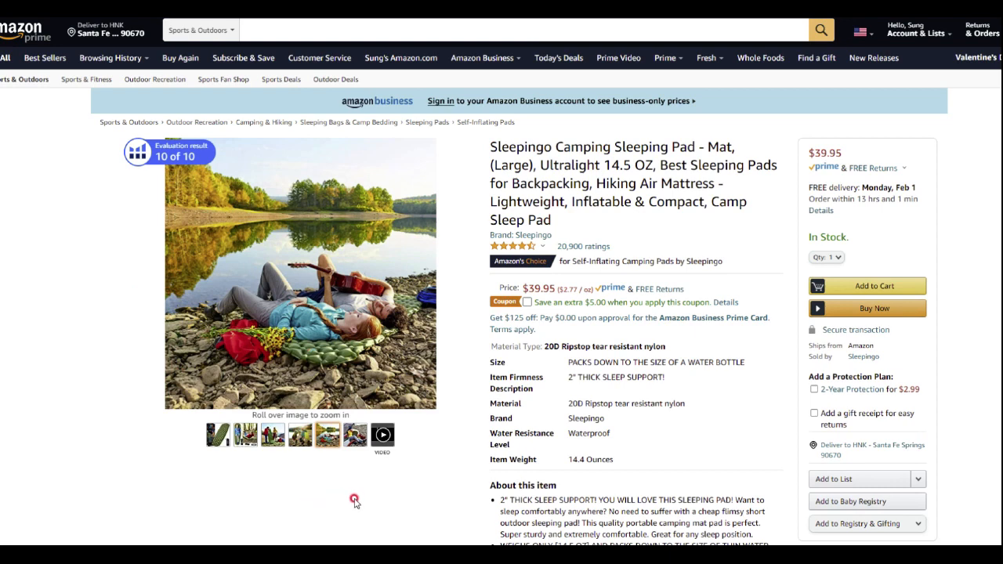
pyautogui.click(388, 554)
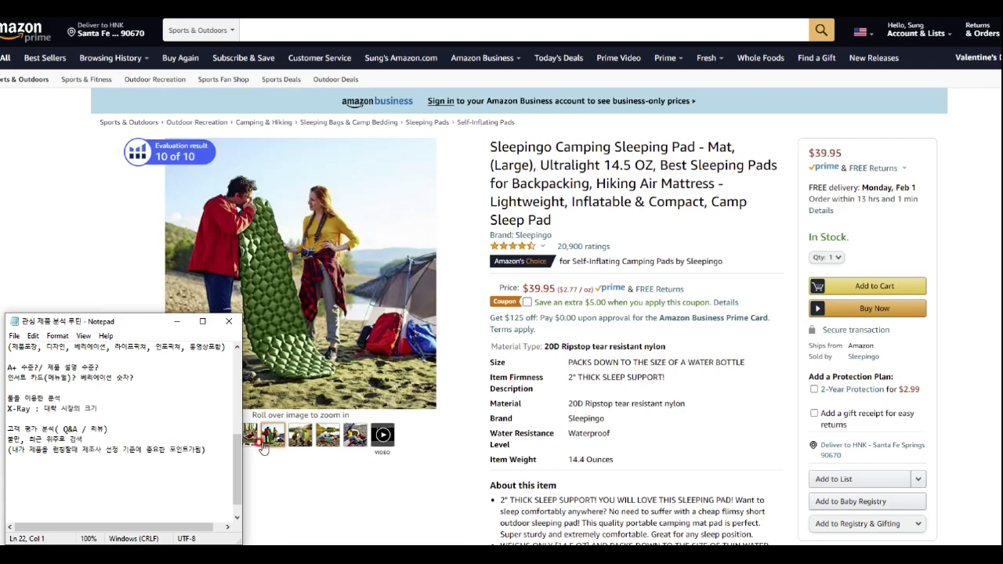
pyautogui.click(301, 443)
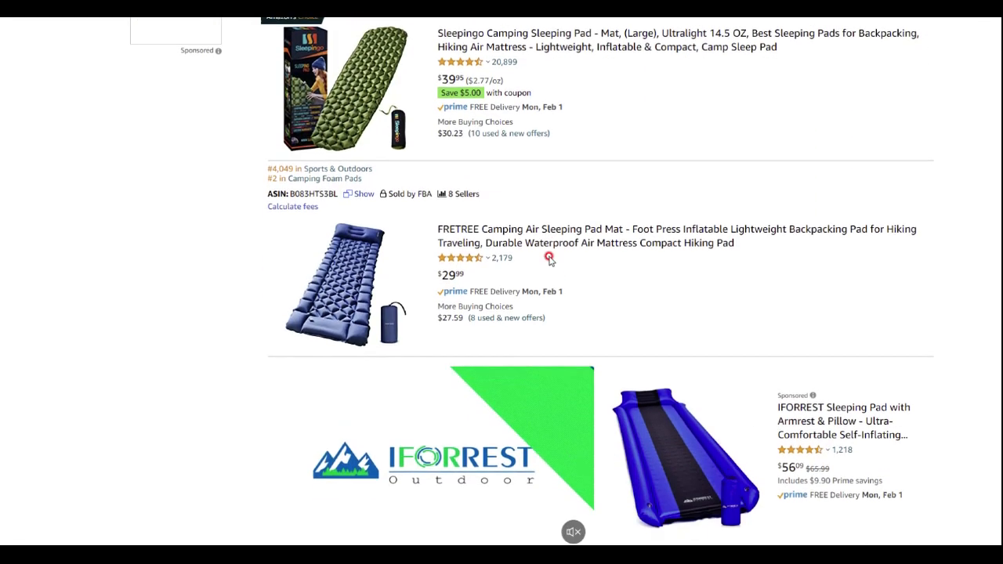
# Compare the Sleepingo and FRETREE entries in the search results and open the FRETREE Camping Air Sleeping Pad listing.
pyautogui.scroll(-1, 550, 260)
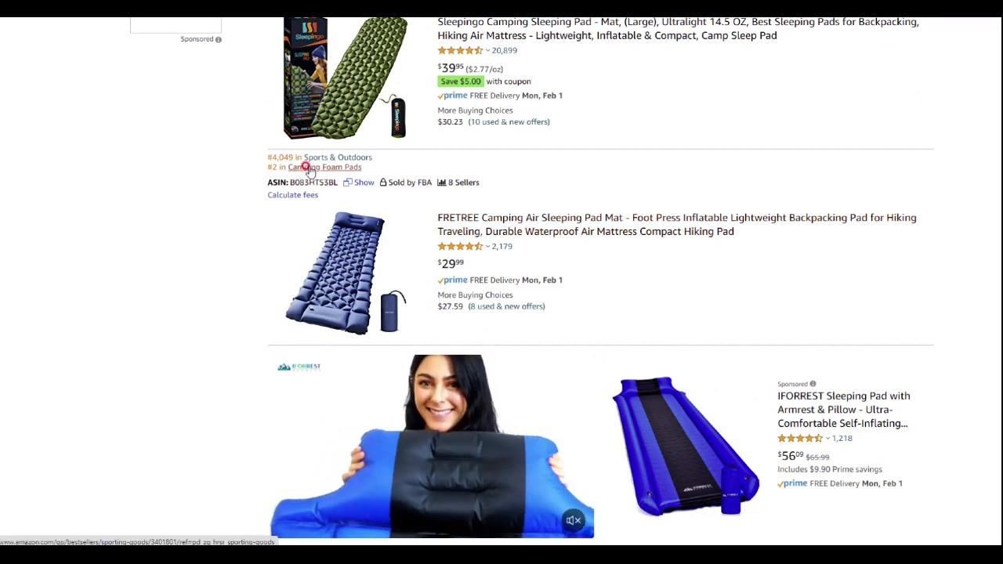
pyautogui.scroll(2, 519, 248)
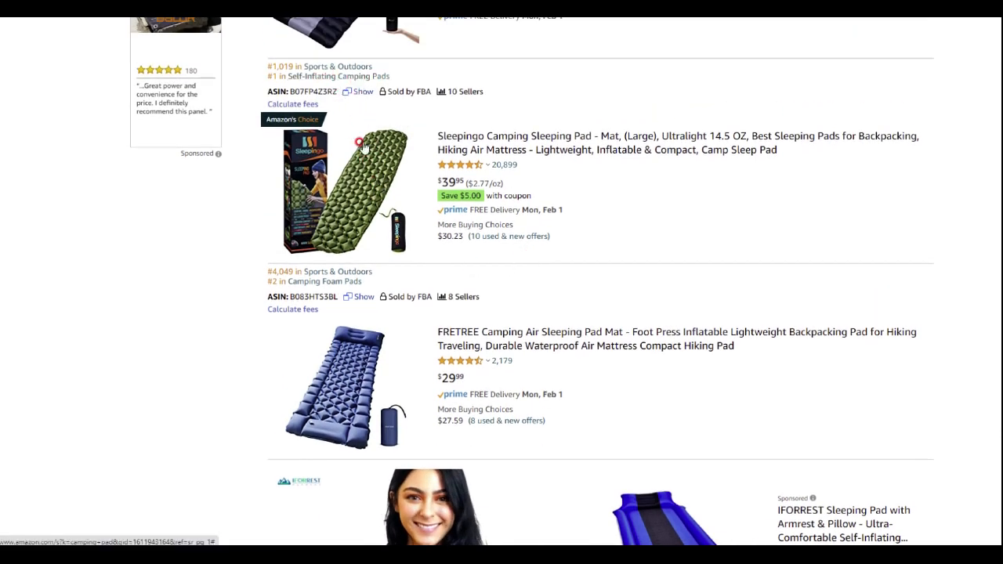
pyautogui.scroll(-1, 494, 347)
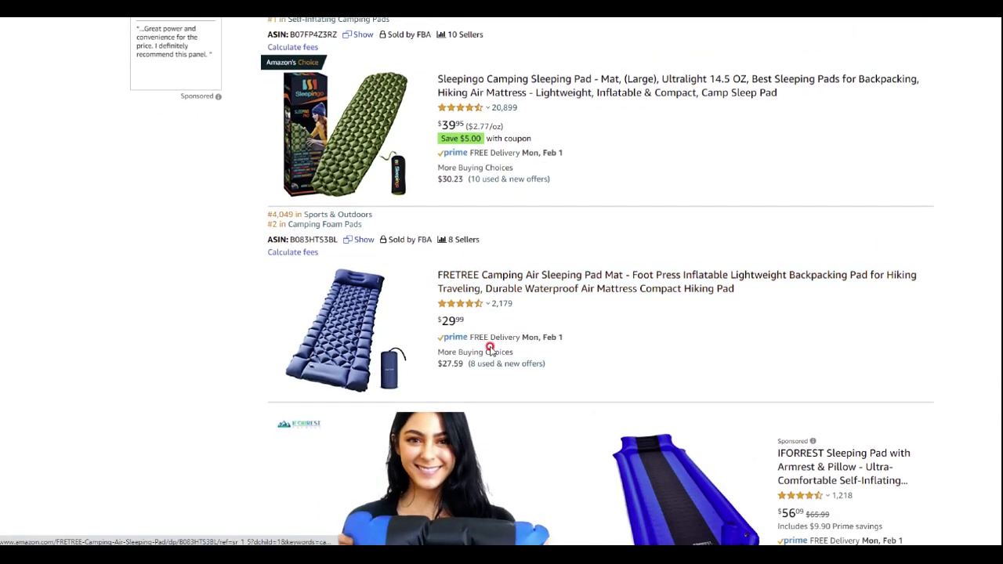
pyautogui.click(502, 282)
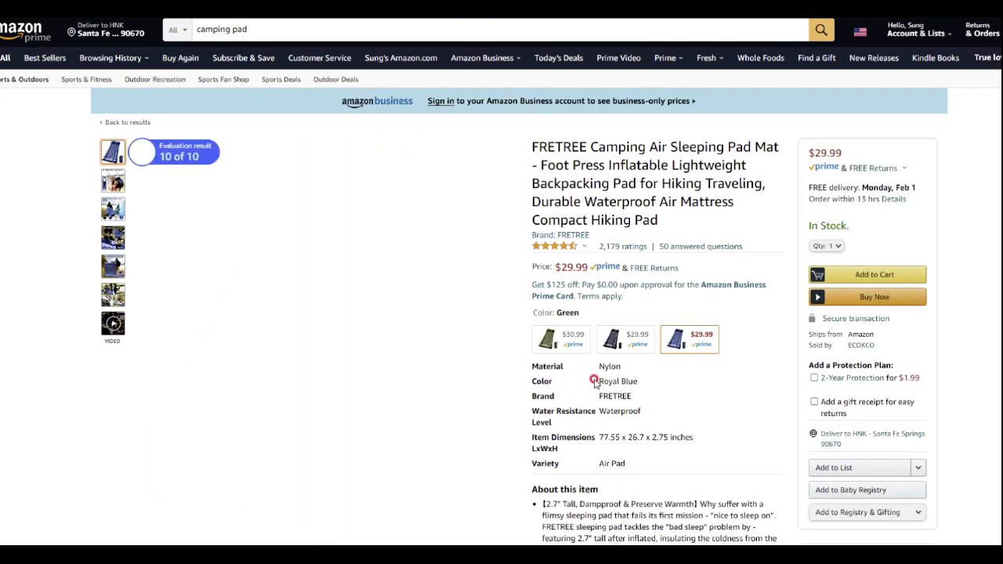
# Examine the FRETREE pad's colour variations and main product image, zooming in on its built-in foot pump area.
pyautogui.scroll(-1, 365, 321)
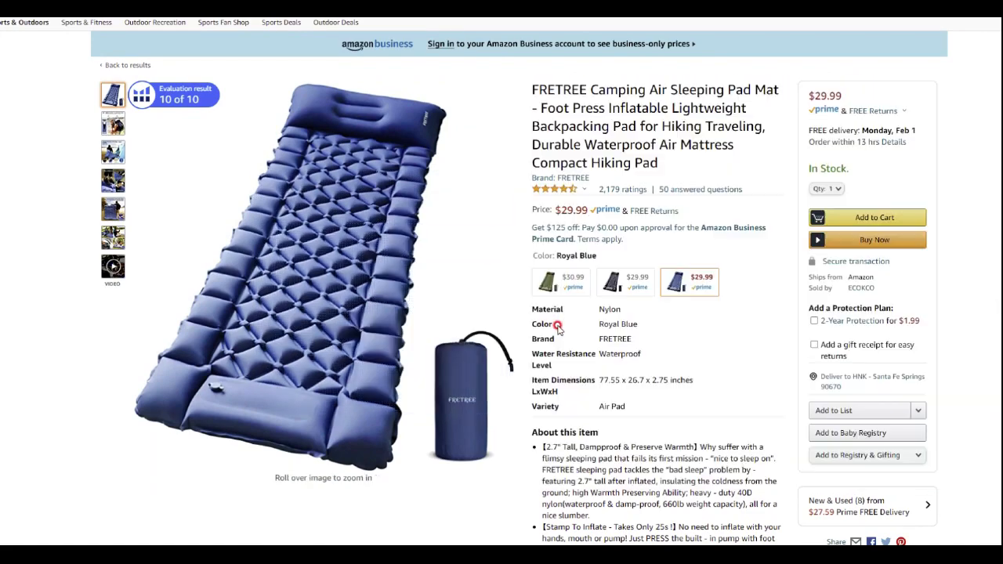
pyautogui.scroll(1, 558, 328)
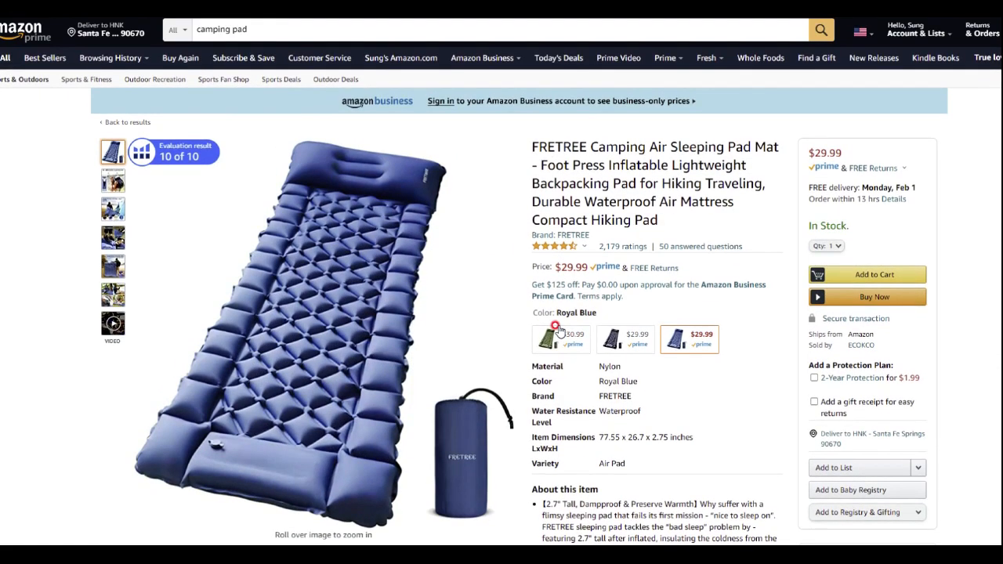
pyautogui.moveTo(369, 262)
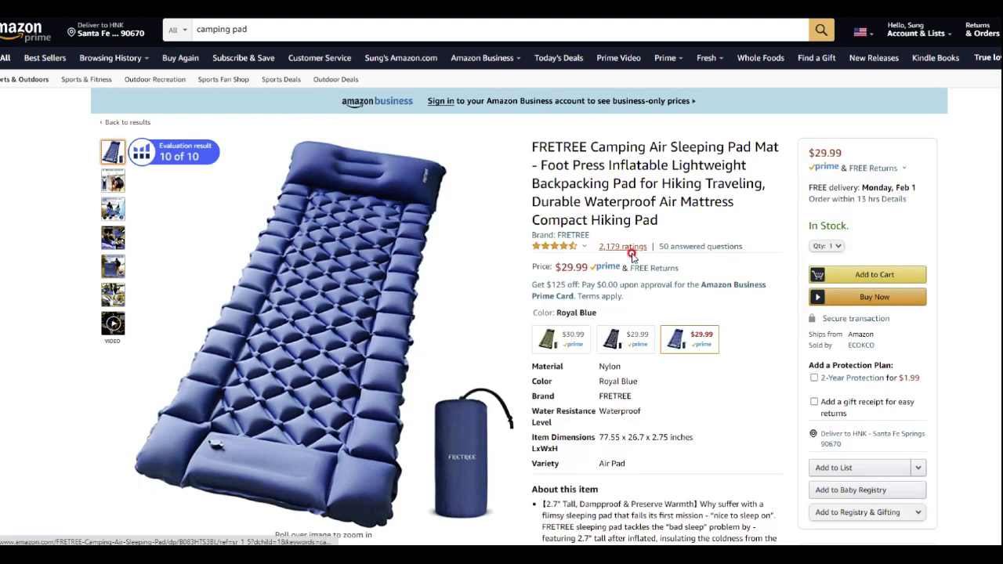
pyautogui.scroll(-1, 639, 275)
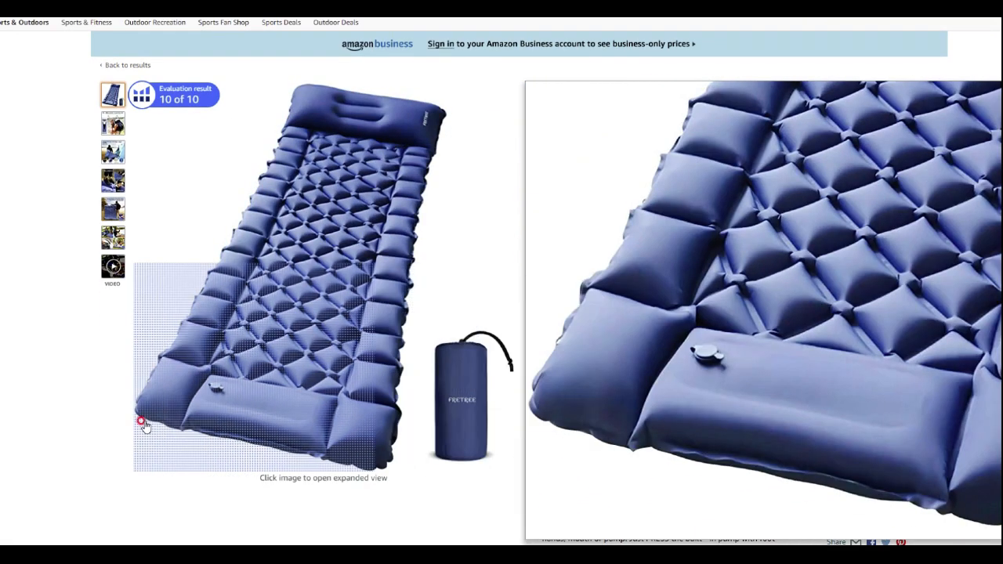
pyautogui.moveTo(112, 266)
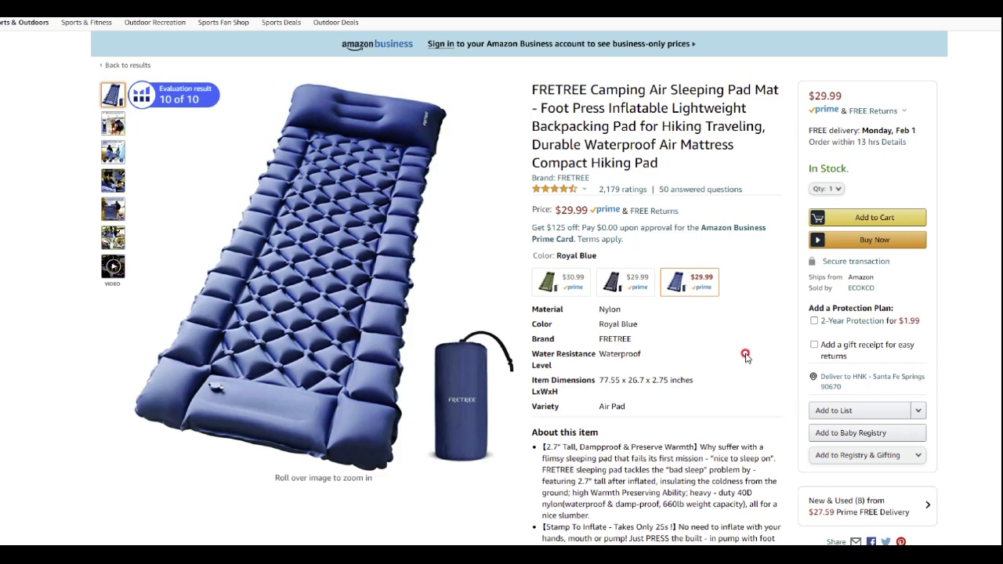
# Read through the FRETREE listing's bullet points, Helium 10 sales chart, revenue calculator and illustrated product description.
pyautogui.scroll(-1, 731, 369)
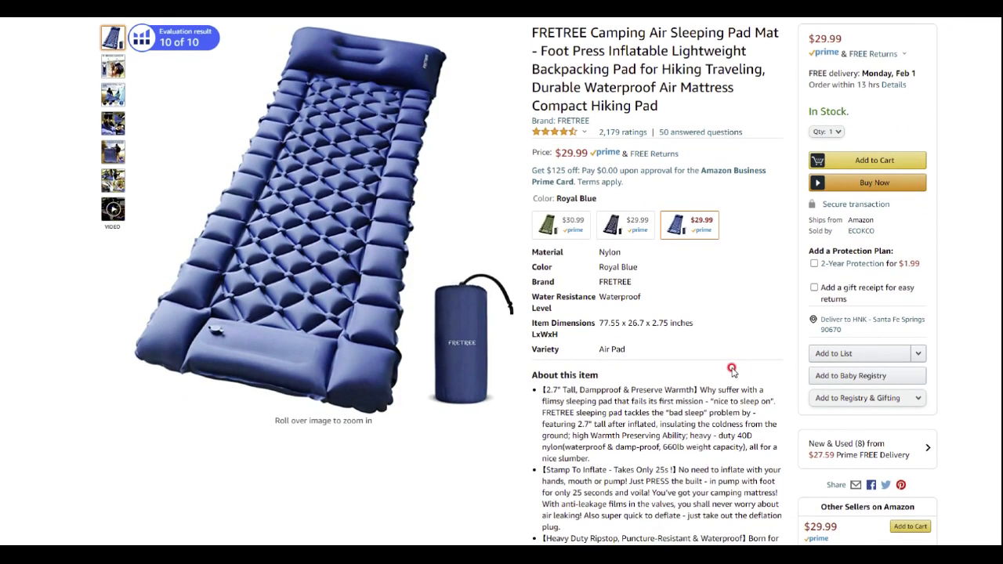
pyautogui.scroll(-1, 731, 370)
pyautogui.scroll(-9, 671, 390)
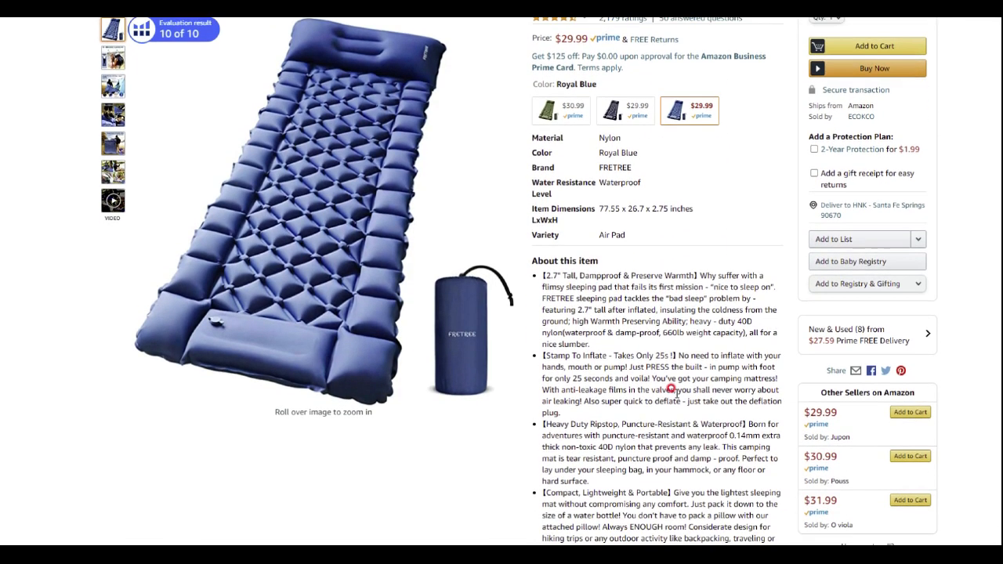
pyautogui.scroll(-14, 671, 389)
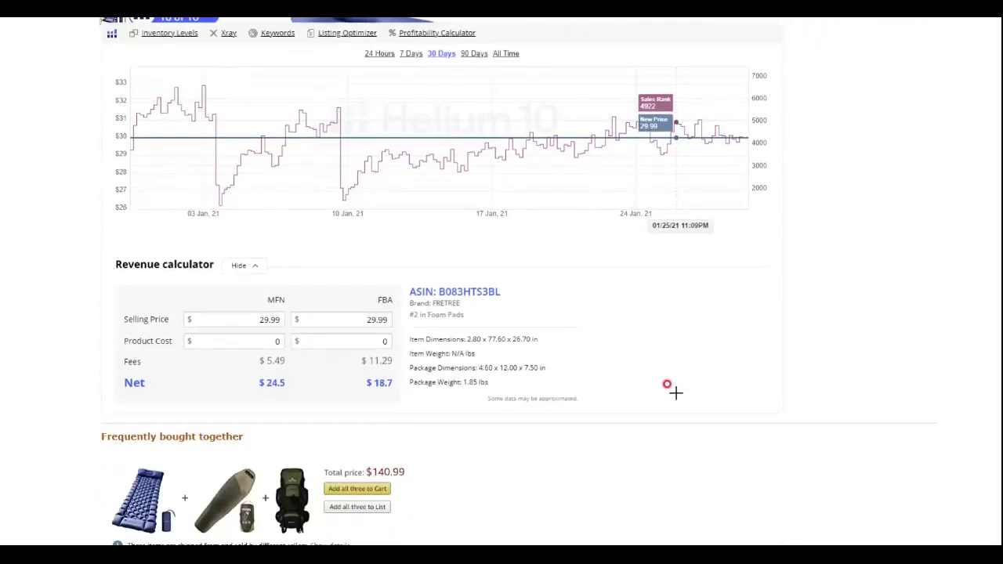
pyautogui.scroll(-8, 675, 391)
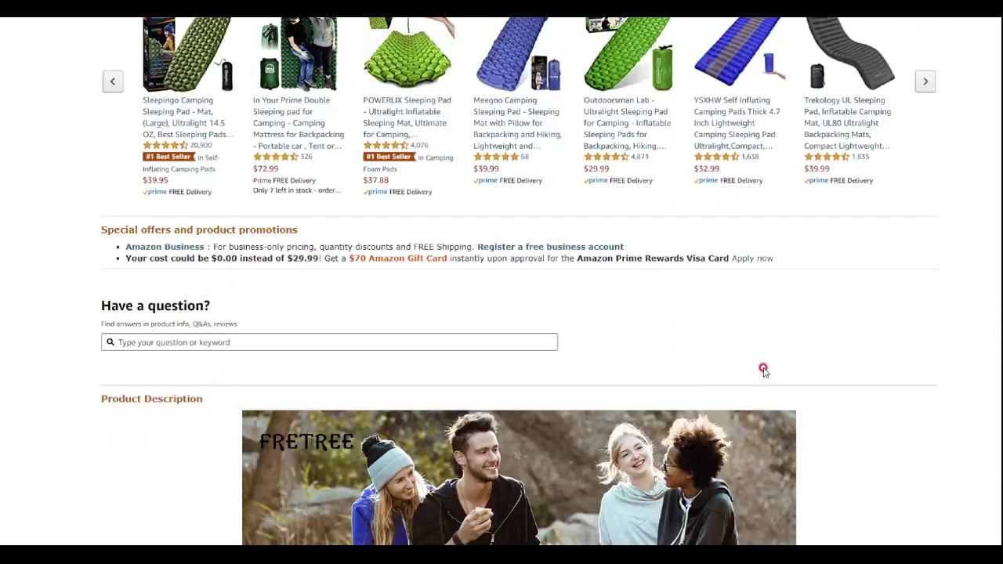
pyautogui.scroll(-7, 827, 413)
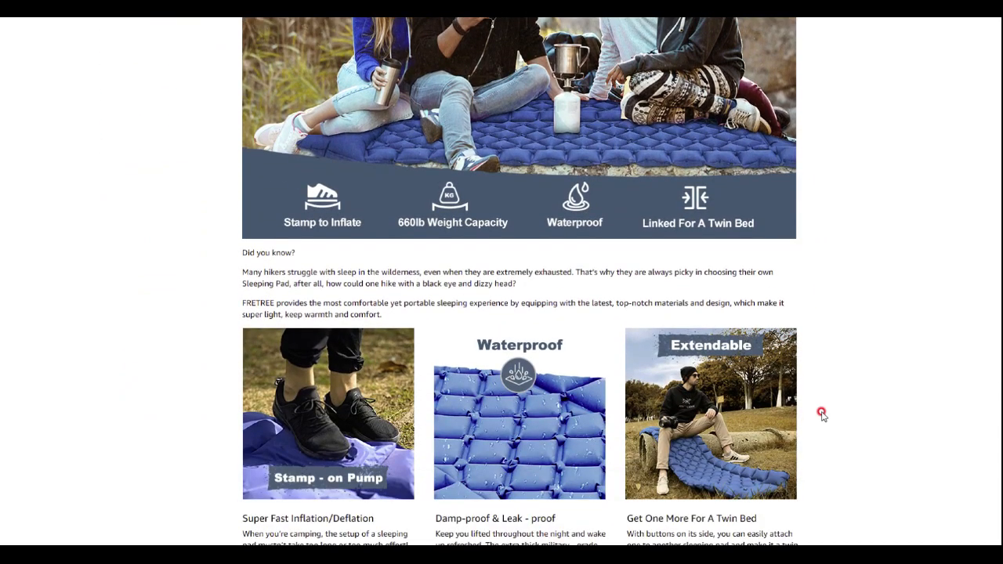
pyautogui.scroll(-2, 841, 398)
pyautogui.scroll(-2, 840, 398)
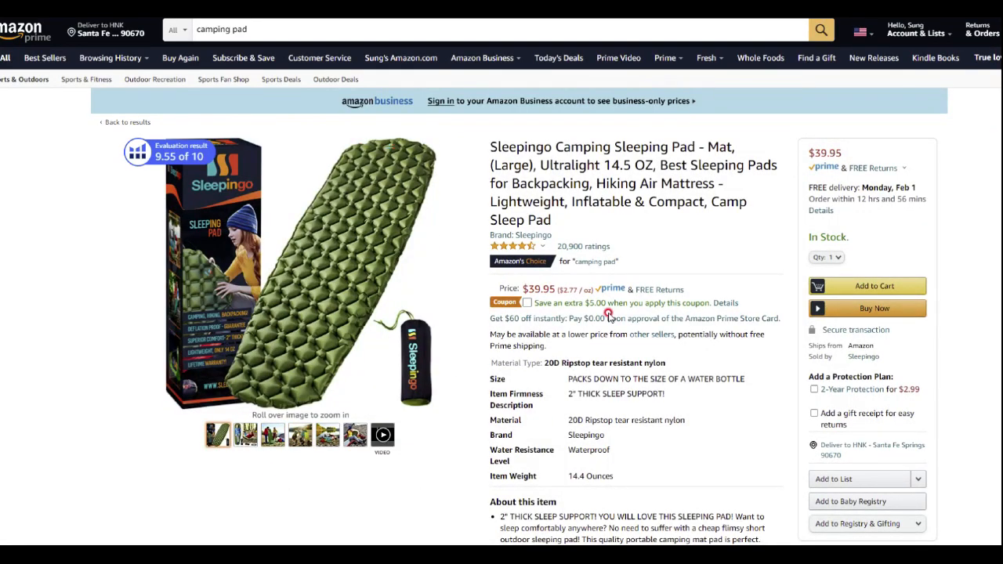
# Read the feature bullets in the About this item section of the Sleepingo sleeping pad listing.
pyautogui.scroll(-5, 610, 314)
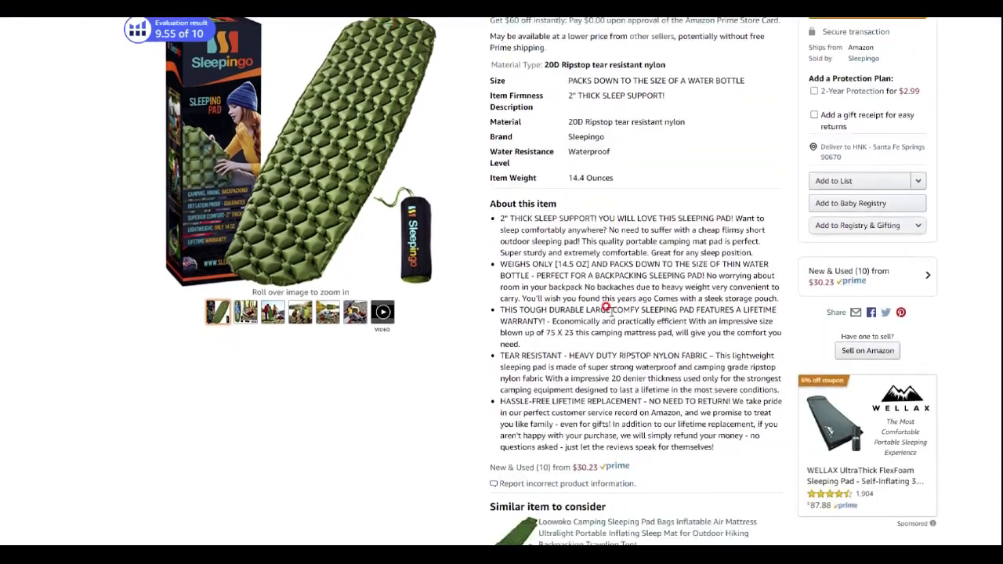
pyautogui.scroll(-2, 608, 310)
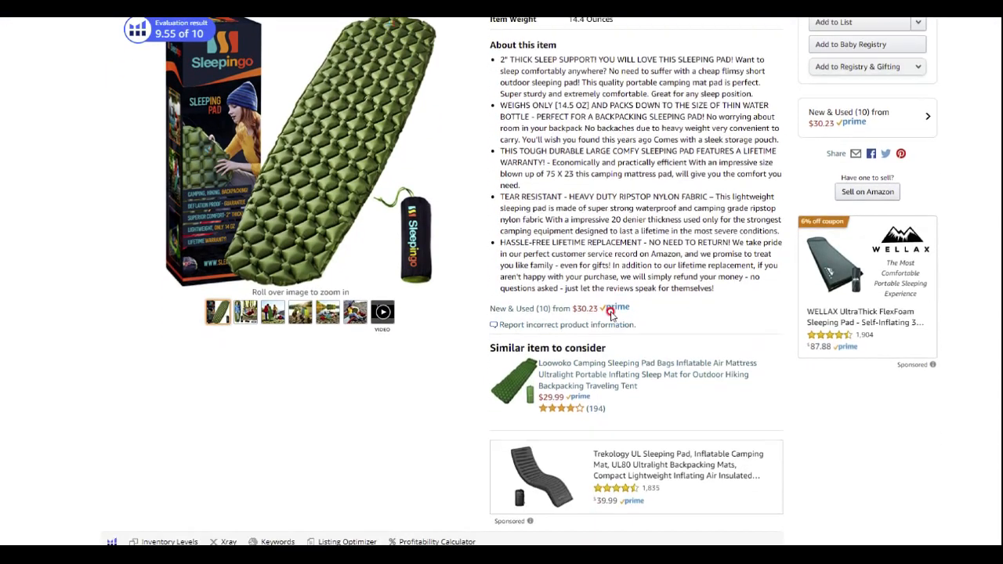
pyautogui.scroll(3, 658, 248)
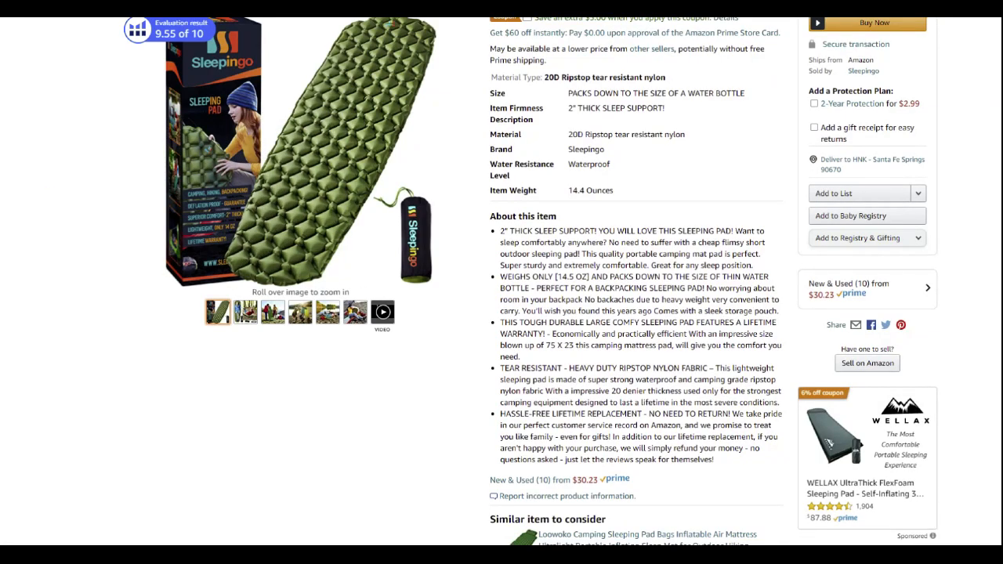
# Switch to the Excel report 관심 제품 분석 루틴 보고서 and check the main search keyword entry in row 1.
pyautogui.moveTo(2, 118); pyautogui.dragTo(383, 31)
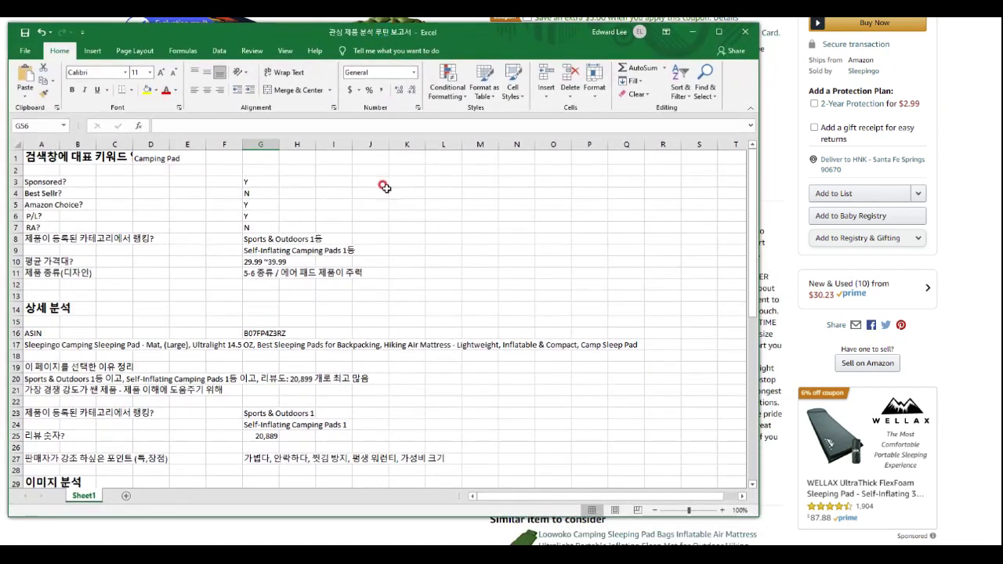
pyautogui.click(186, 216)
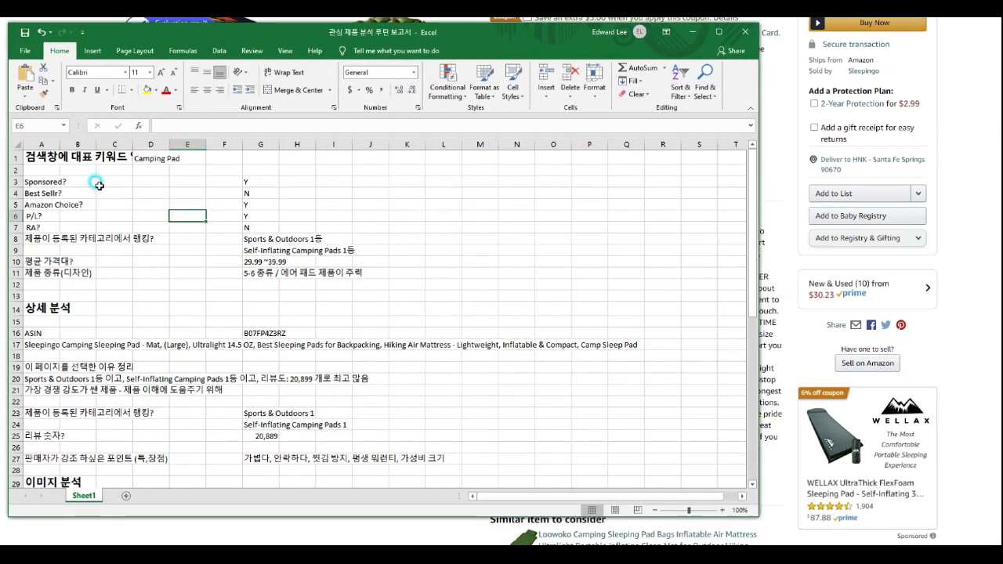
pyautogui.click(45, 159)
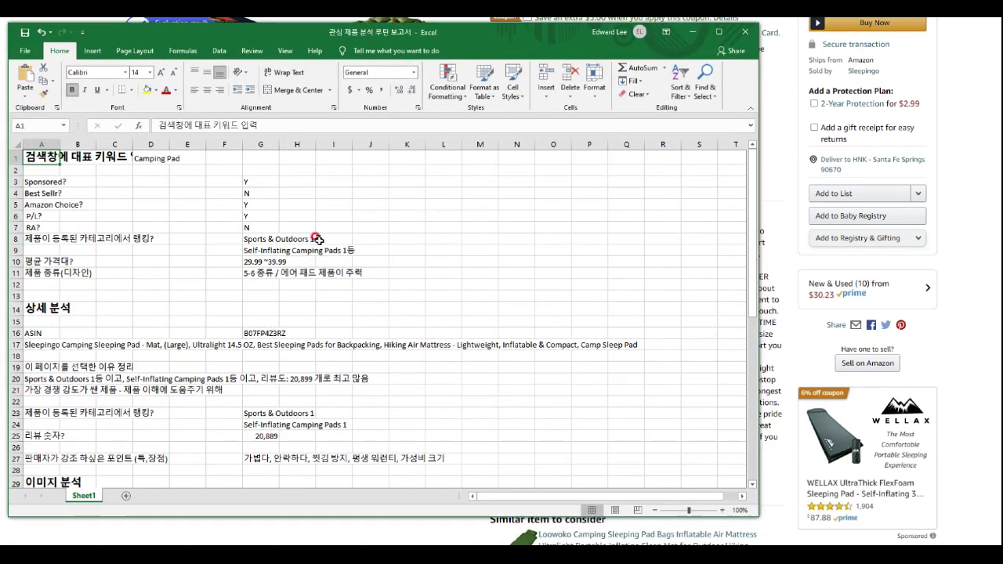
pyautogui.click(155, 160)
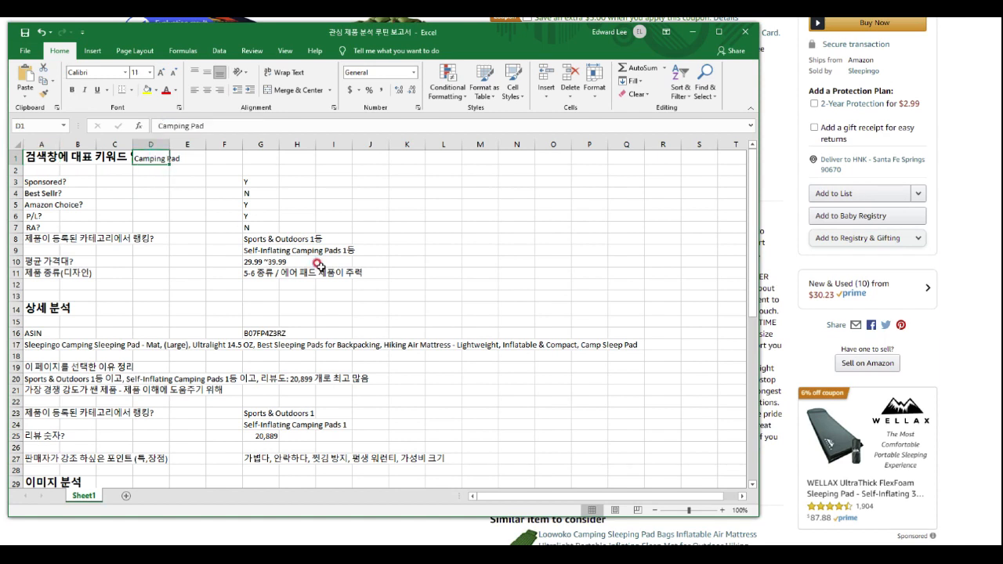
# Review the Sponsored, Best Seller, Amazon Choice, P/L and RA questions and their answers in rows 3 to 7.
pyautogui.moveTo(43, 184); pyautogui.dragTo(28, 232)
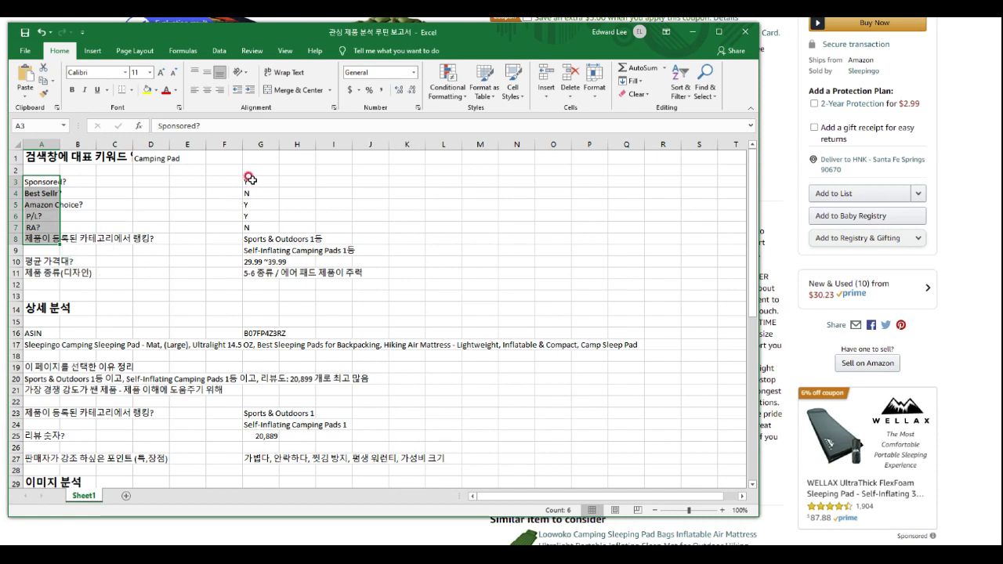
pyautogui.click(40, 181)
pyautogui.click(54, 195)
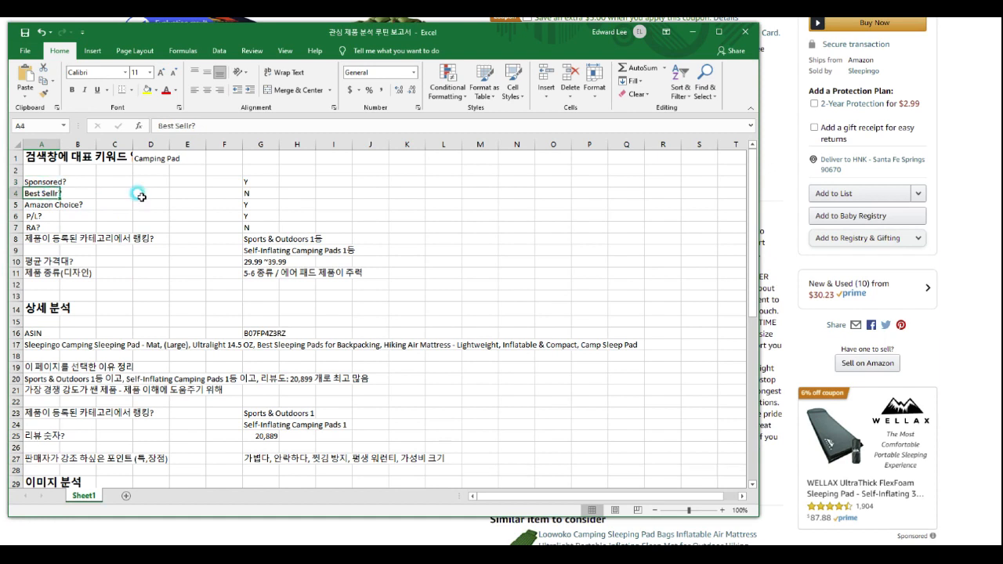
pyautogui.click(43, 206)
pyautogui.click(36, 217)
pyautogui.click(247, 215)
pyautogui.click(38, 228)
pyautogui.click(248, 227)
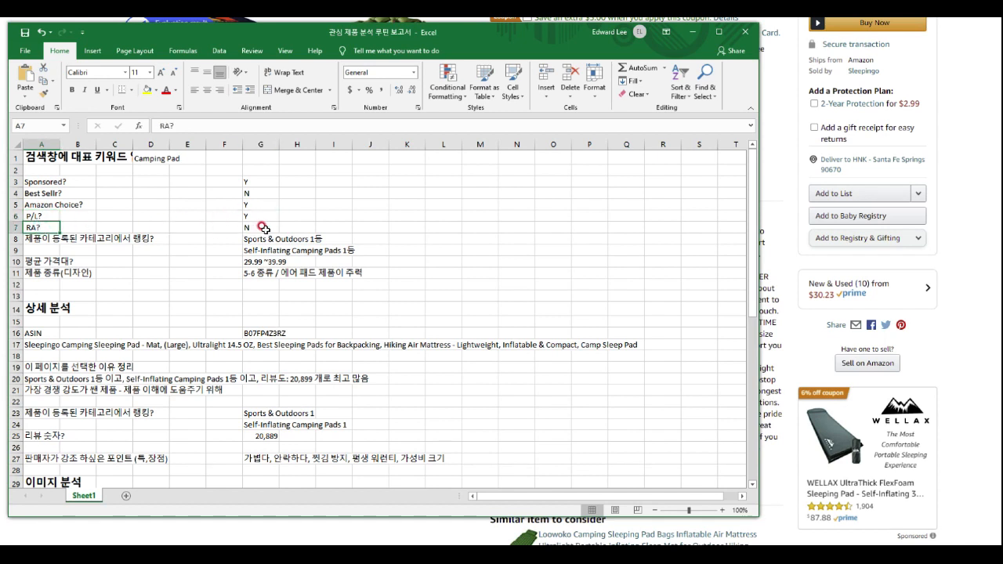
# Review the category ranking, average price range and product type (design) entries in rows 8 to 11.
pyautogui.click(41, 239)
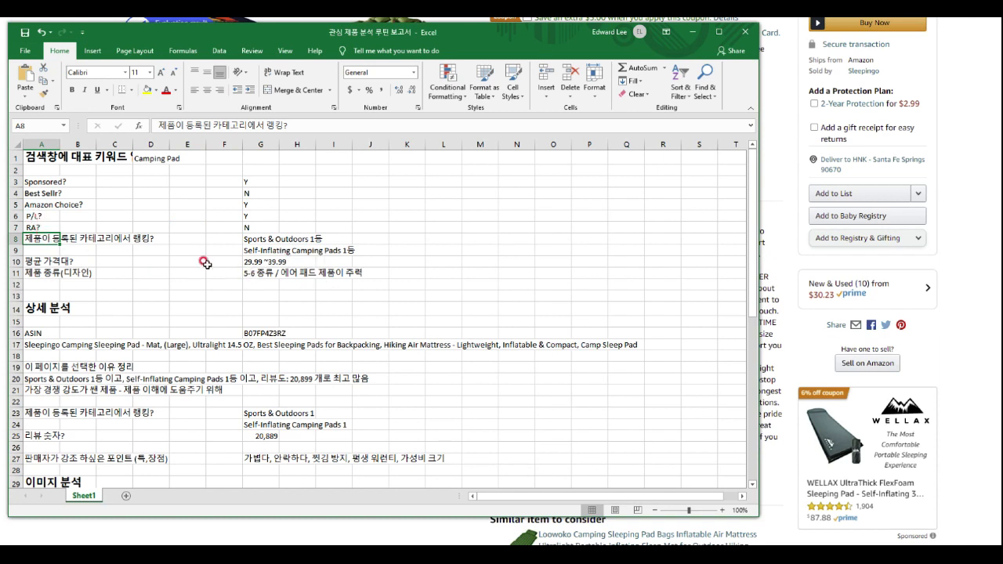
pyautogui.moveTo(263, 244); pyautogui.dragTo(352, 254)
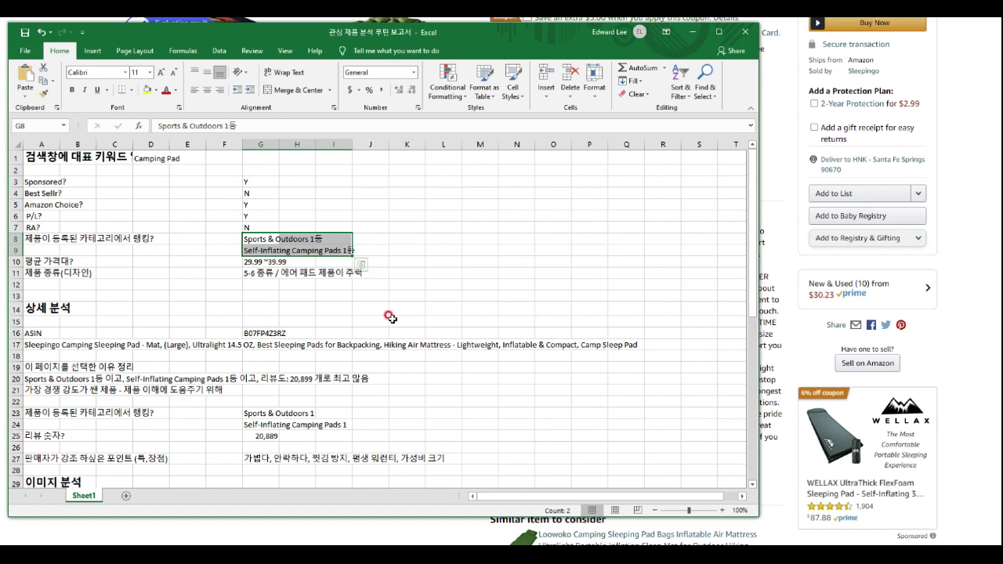
pyautogui.click(43, 263)
pyautogui.click(154, 162)
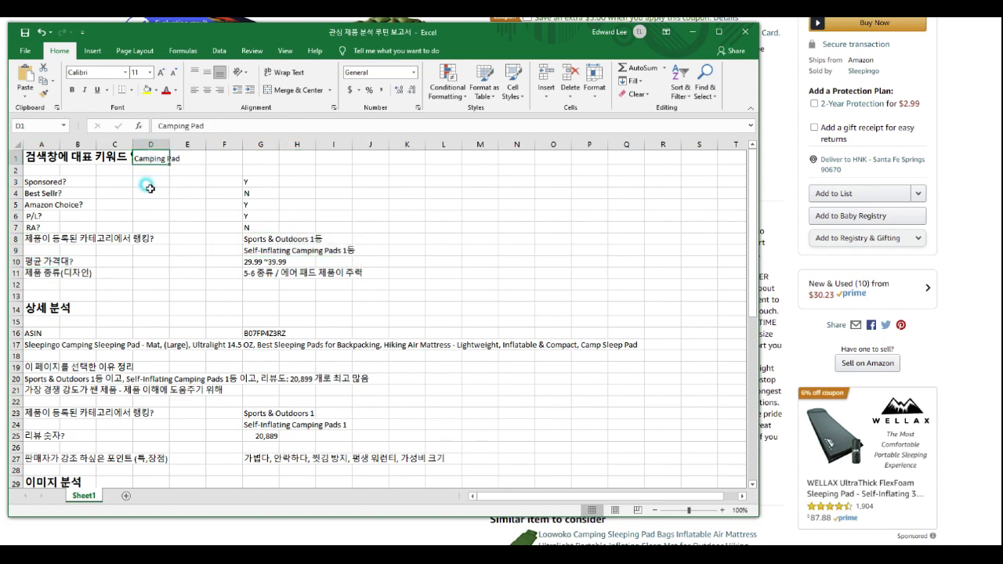
pyautogui.click(47, 262)
pyautogui.click(255, 262)
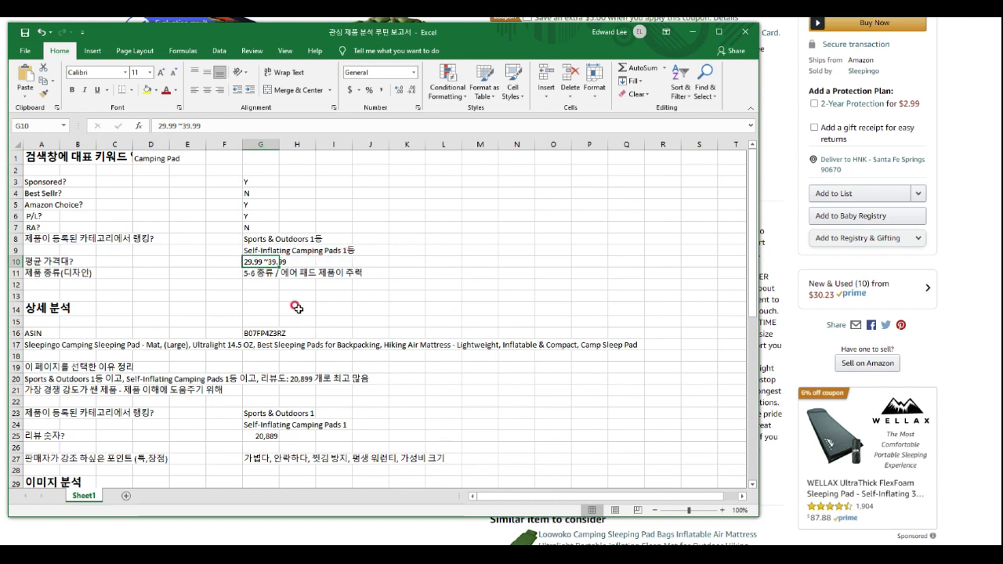
pyautogui.click(46, 274)
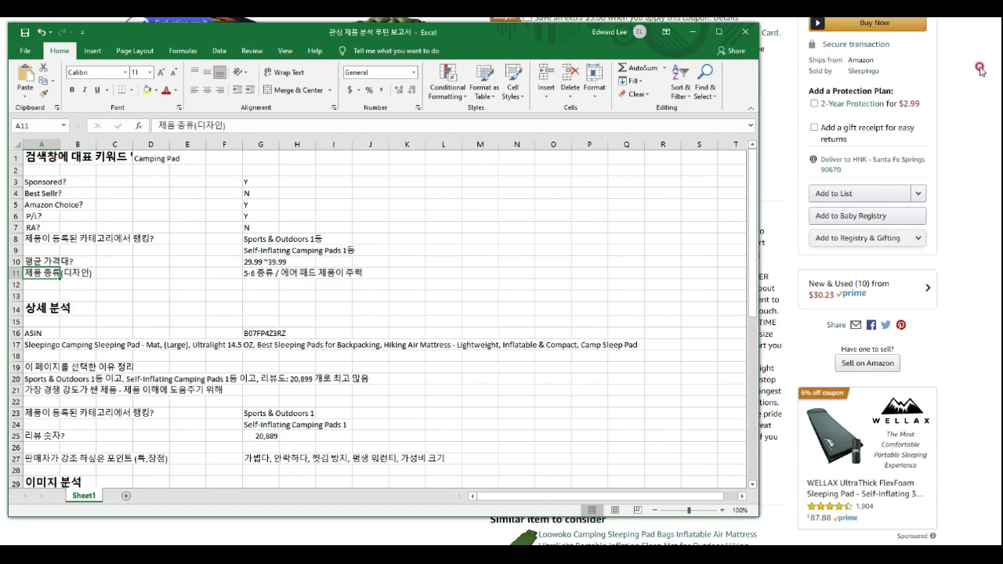
# Go to the report's detailed analysis section (상세 분석) and check the product's ASIN entry.
pyautogui.click(55, 308)
pyautogui.scroll(-3, 216, 350)
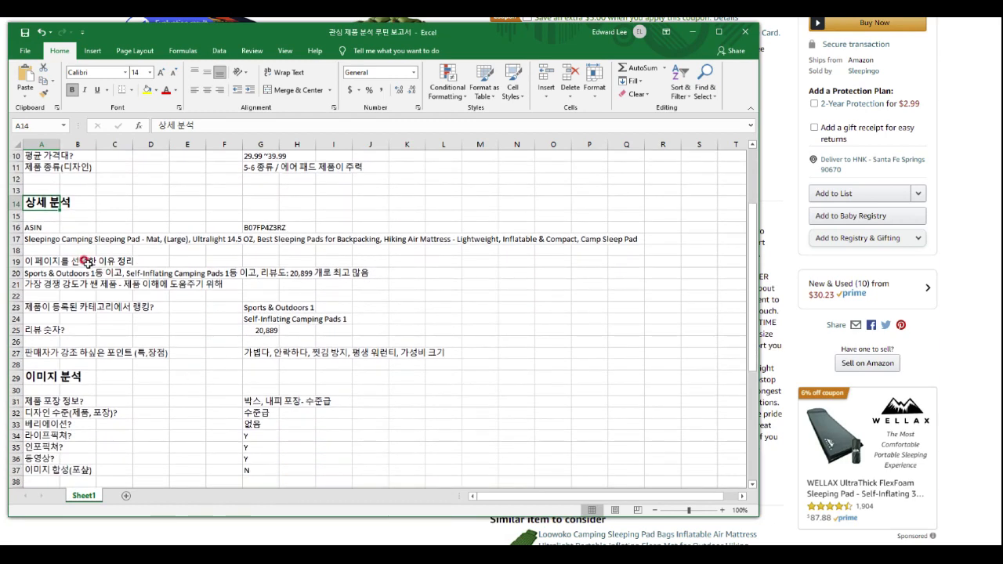
pyautogui.click(258, 227)
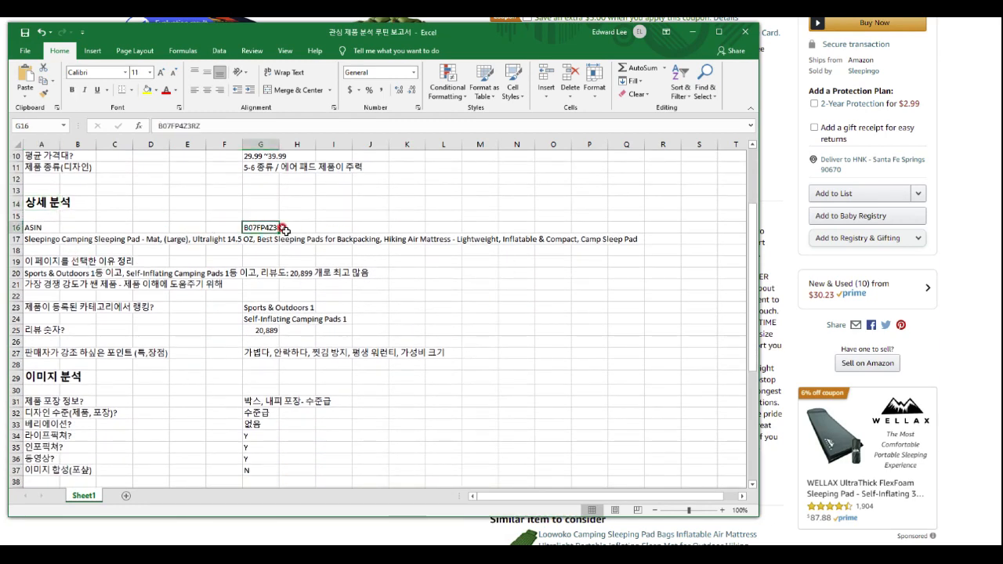
# Review the product title in row 17 and the reasons for choosing this page (이 페이지를 선택한 이유 정리) in rows 19 to 21.
pyautogui.click(33, 236)
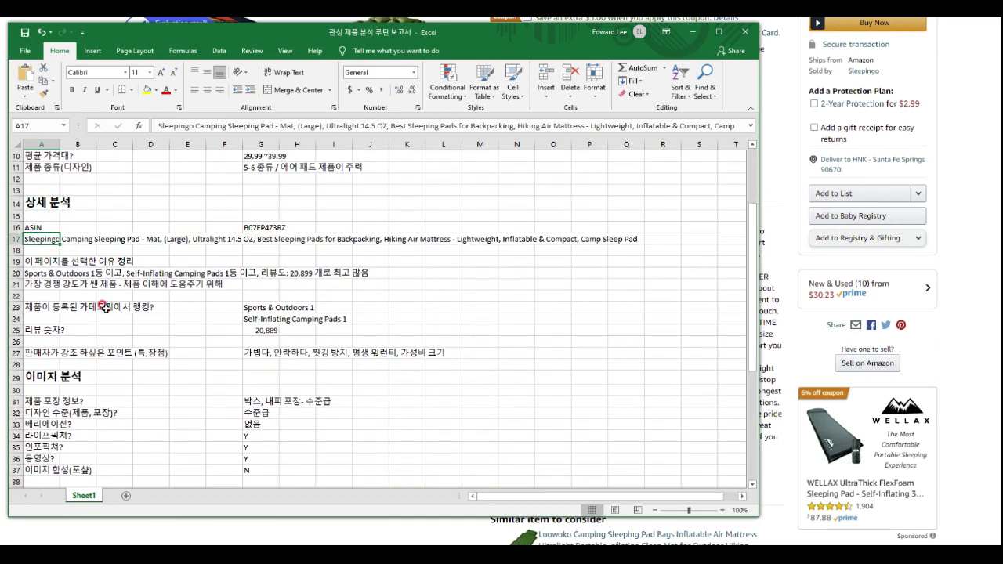
pyautogui.click(35, 263)
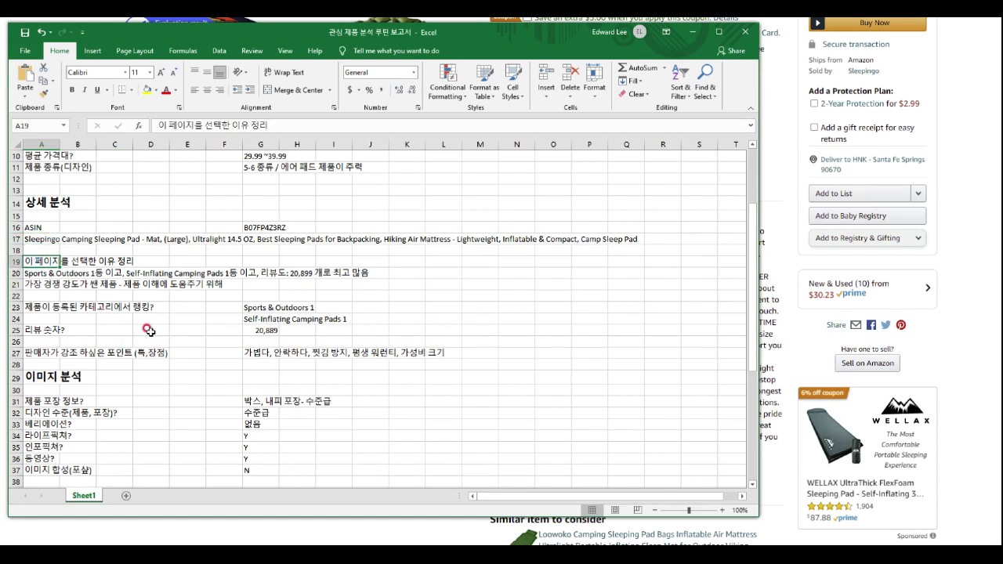
pyautogui.click(37, 274)
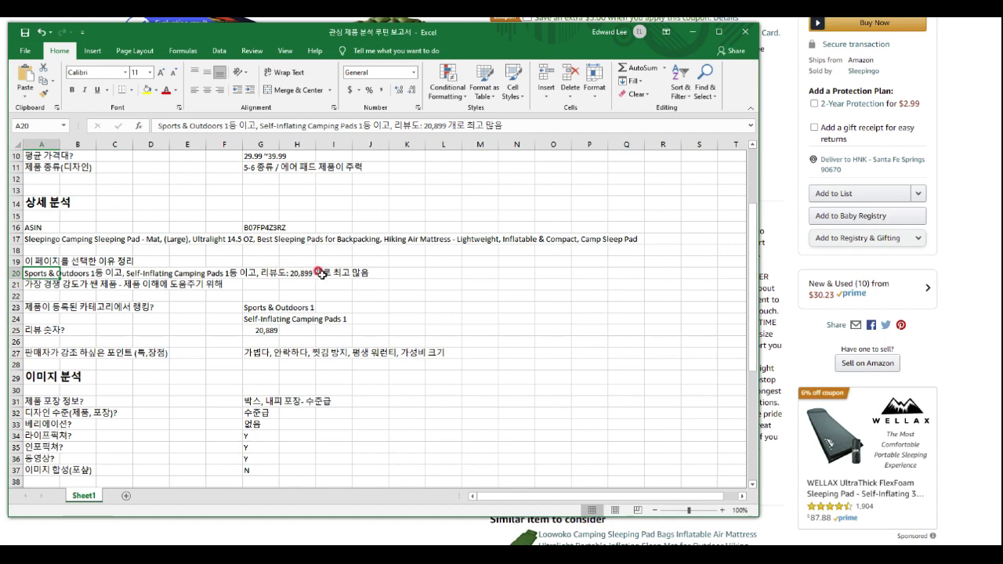
pyautogui.click(301, 273)
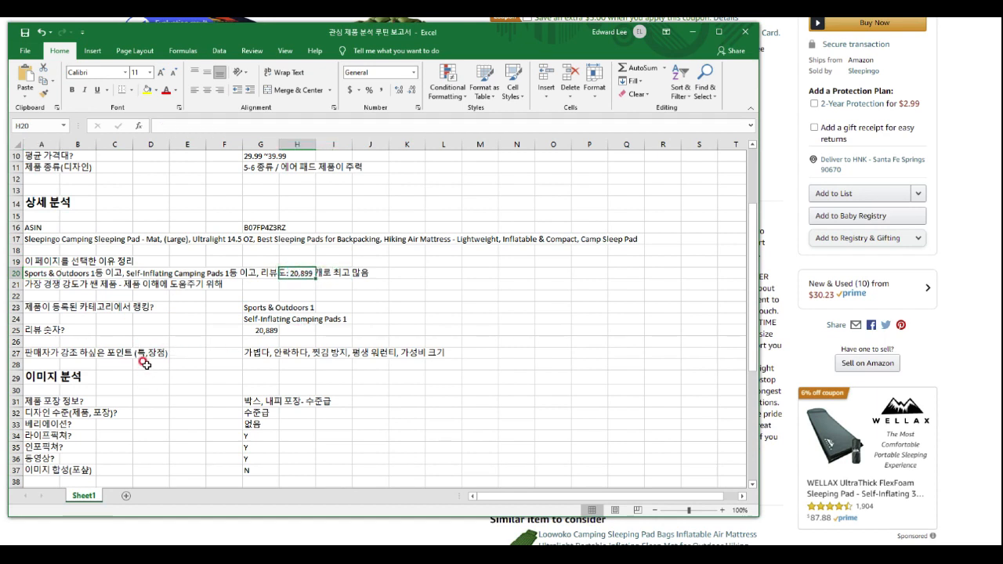
pyautogui.click(26, 282)
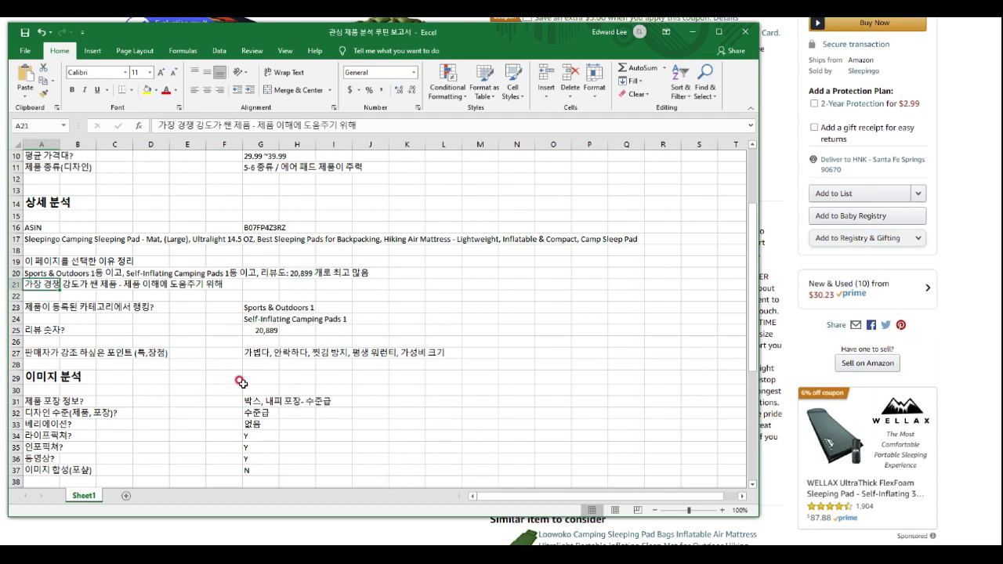
# Check the category ranking, review count and seller's emphasised selling points in rows 23 to 27.
pyautogui.click(117, 333)
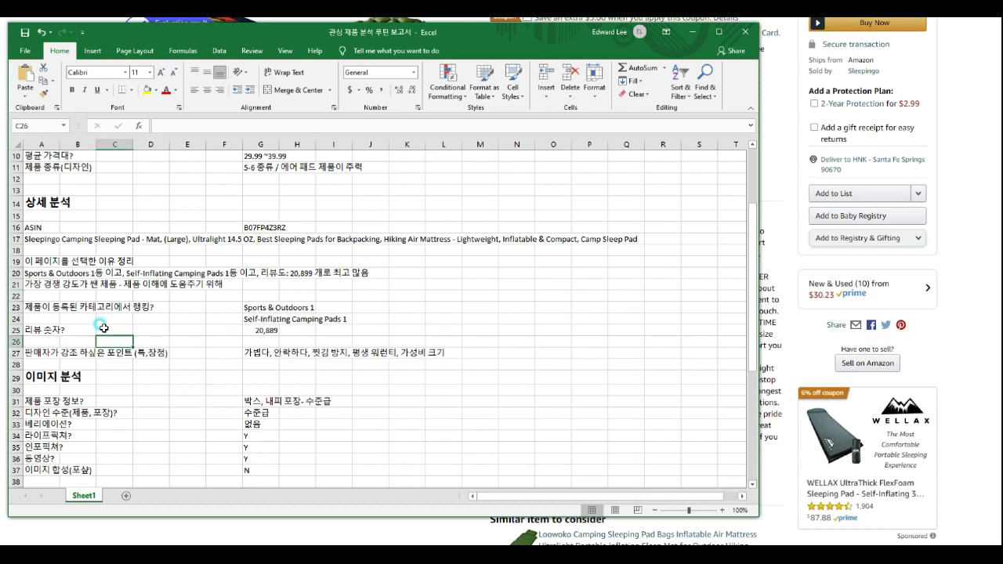
pyautogui.moveTo(249, 307)
pyautogui.mouseDown()
pyautogui.moveTo(263, 320)
pyautogui.moveTo(259, 308)
pyautogui.mouseUp()
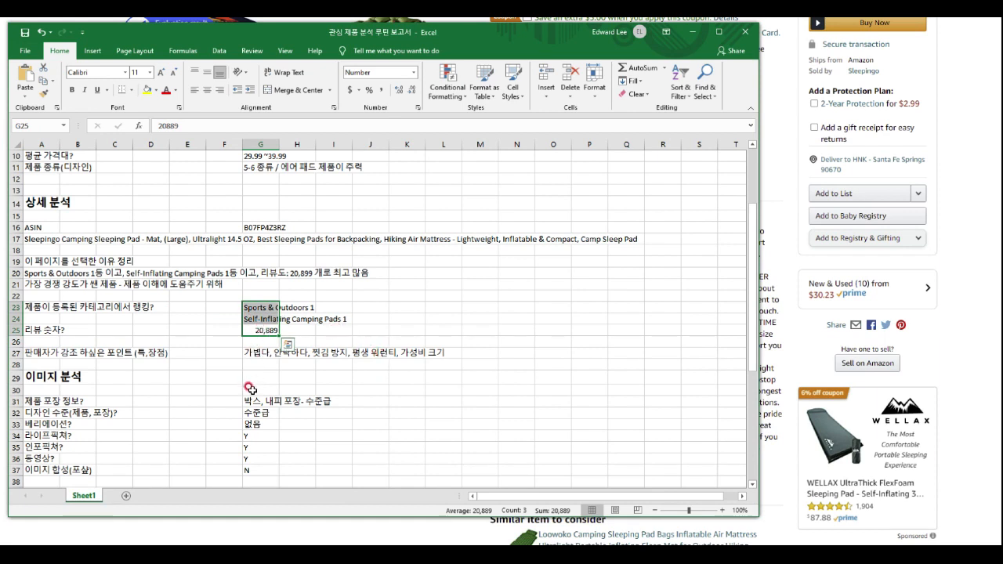
pyautogui.click(46, 355)
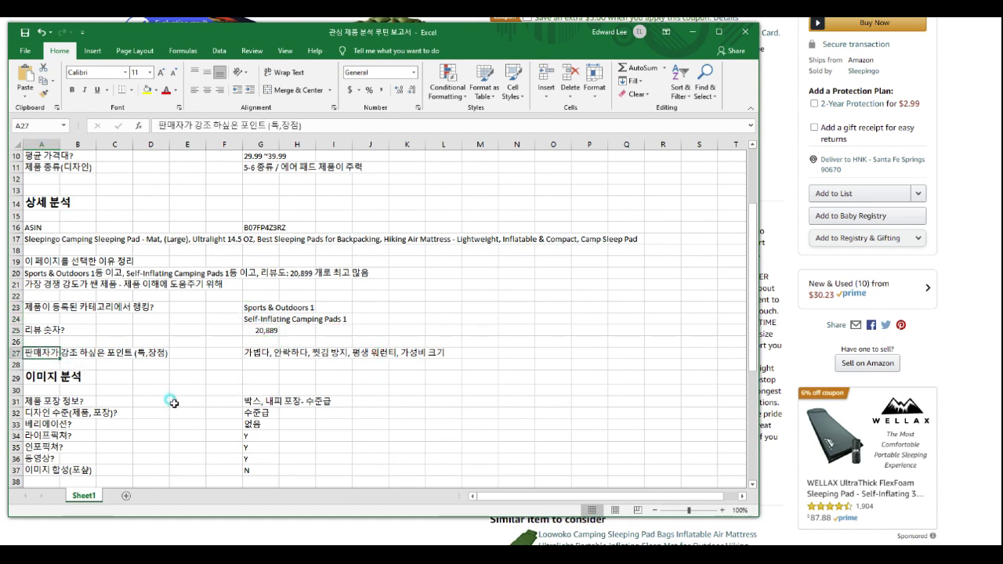
pyautogui.click(250, 352)
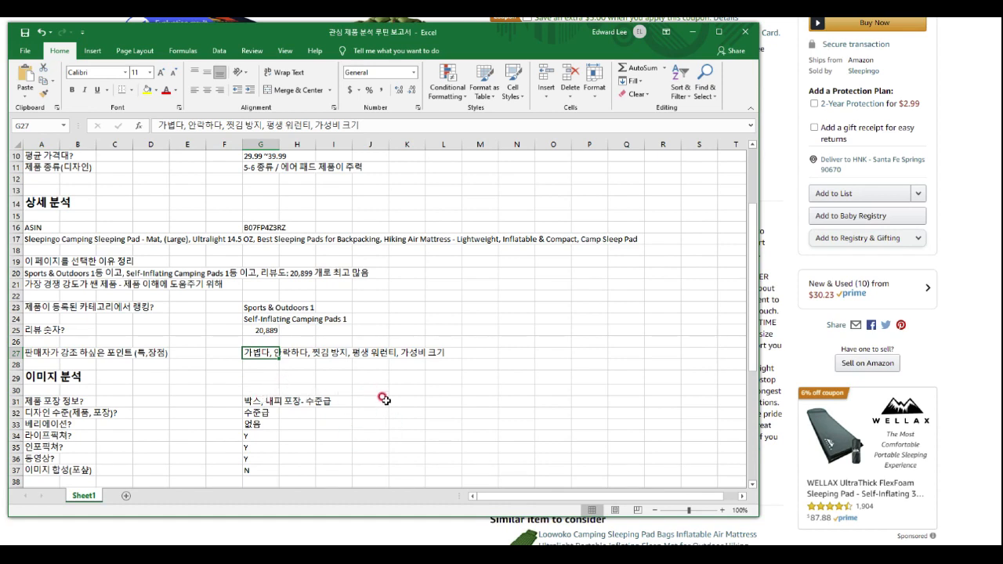
# Review the image analysis section (이미지 분석), covering the packaging entry and the questions in rows 31 to 37.
pyautogui.scroll(-3, 408, 389)
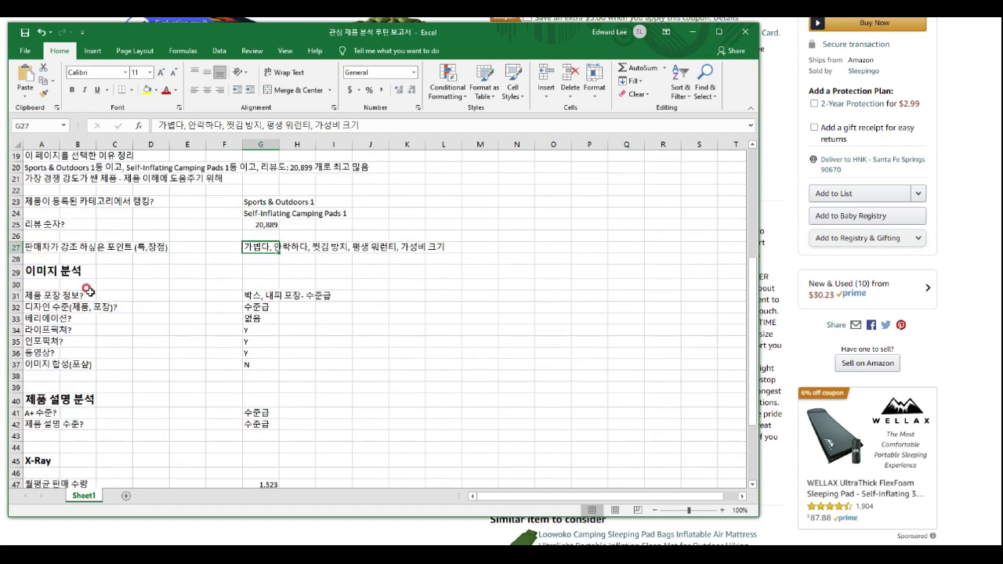
pyautogui.click(271, 298)
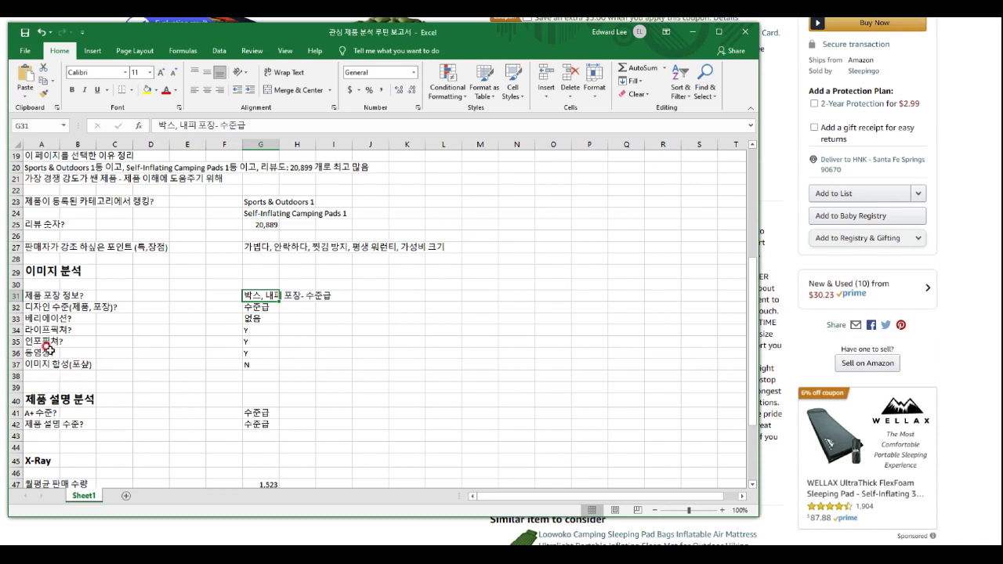
pyautogui.moveTo(37, 296); pyautogui.dragTo(40, 365)
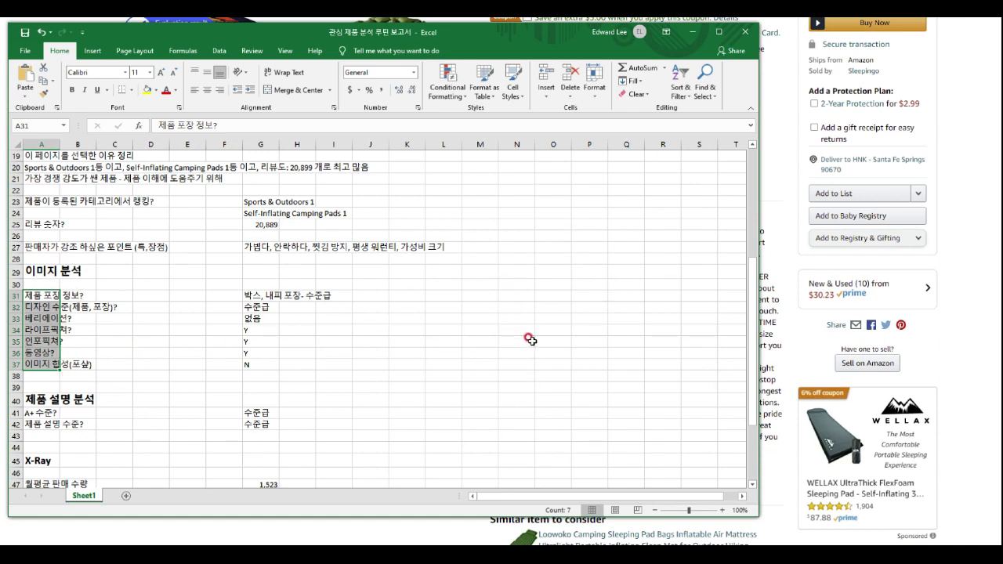
# Review the product description analysis section (제품 설명 분석), checking the A+ and description quality ratings in rows 41 and 42.
pyautogui.scroll(-3, 527, 333)
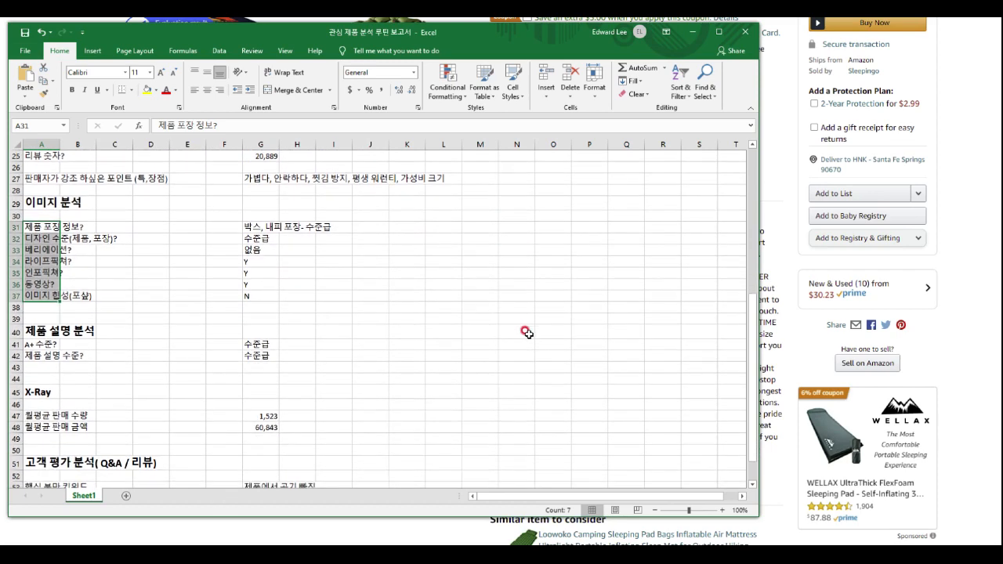
pyautogui.click(47, 296)
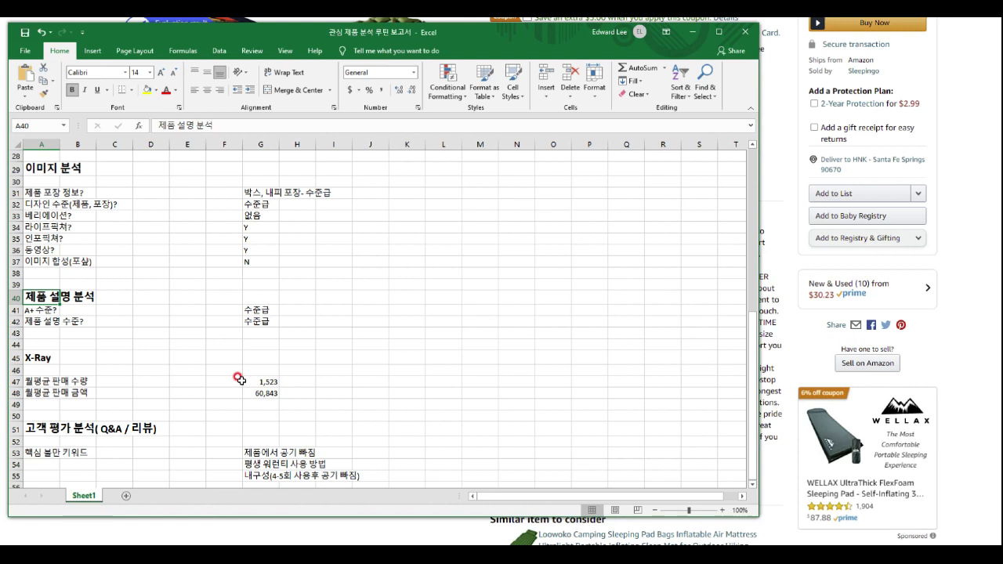
pyautogui.click(48, 310)
pyautogui.click(43, 322)
pyautogui.moveTo(262, 310); pyautogui.dragTo(263, 321)
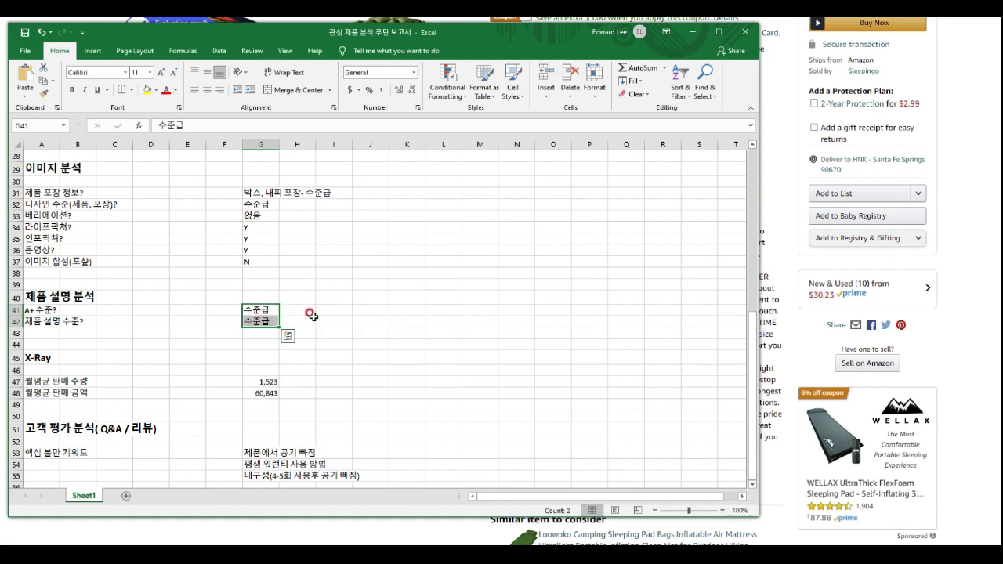
pyautogui.click(416, 320)
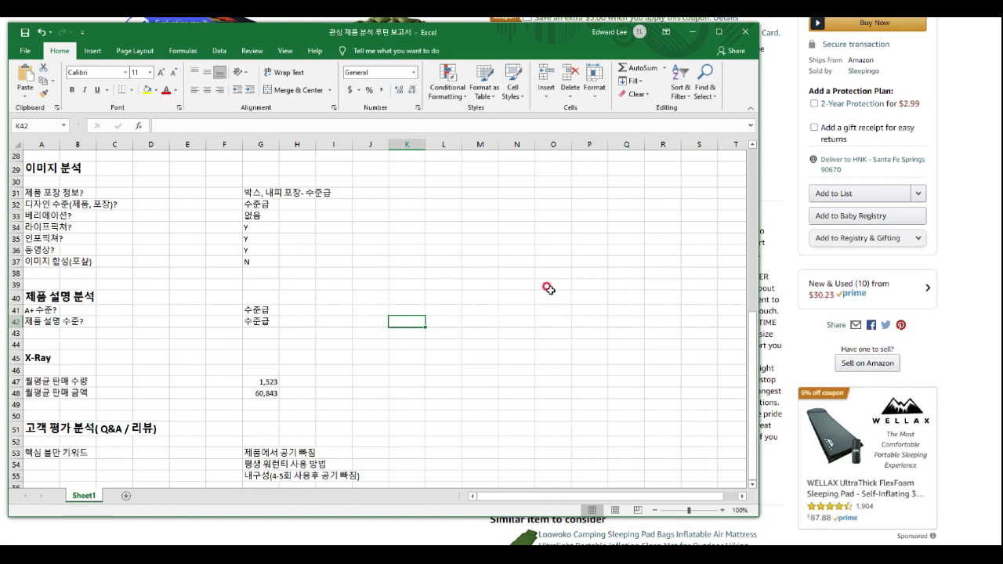
# Check the X-Ray section's monthly average sales quantity and sales amount in rows 47 and 48.
pyautogui.scroll(-2, 497, 342)
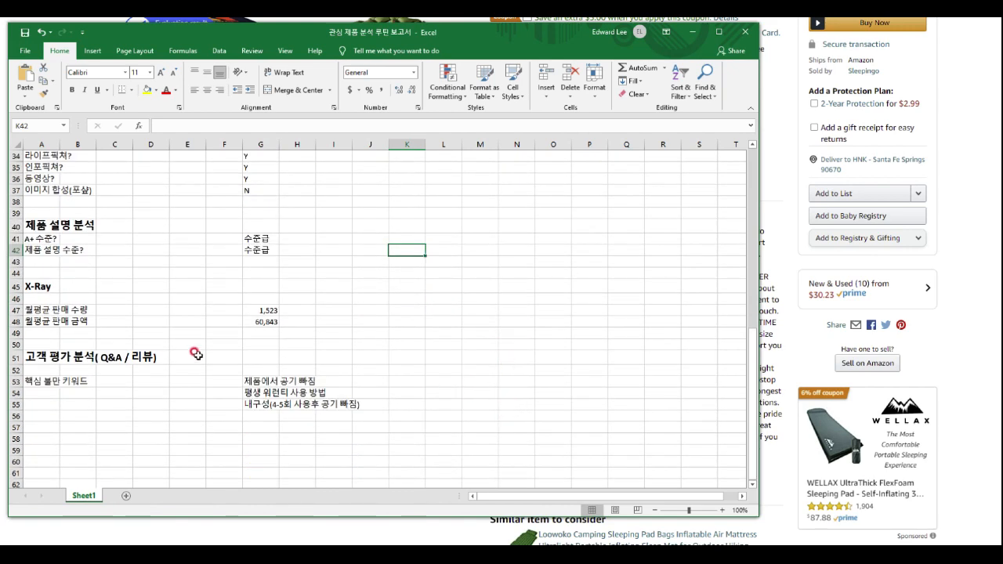
pyautogui.click(46, 287)
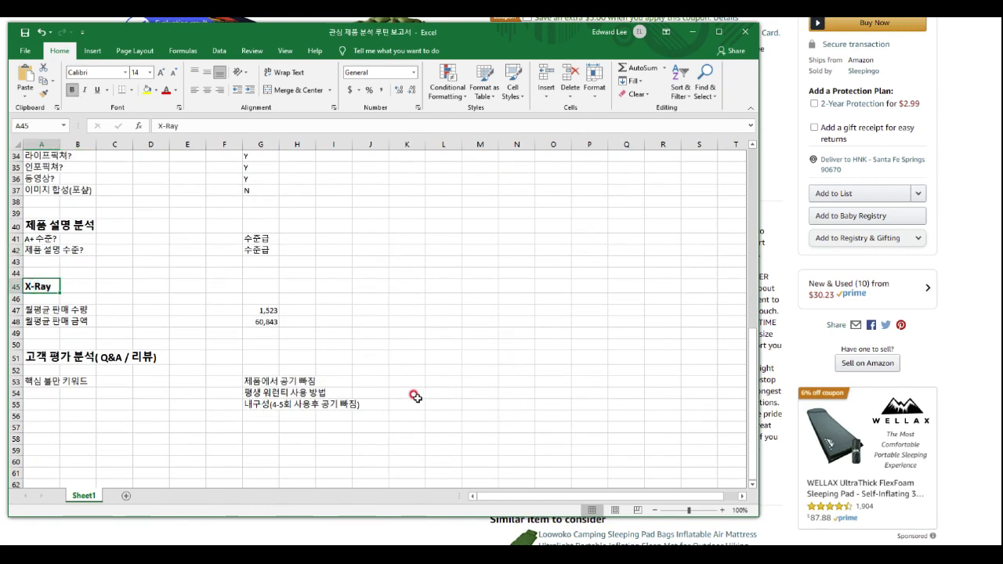
pyautogui.moveTo(51, 311); pyautogui.dragTo(52, 322)
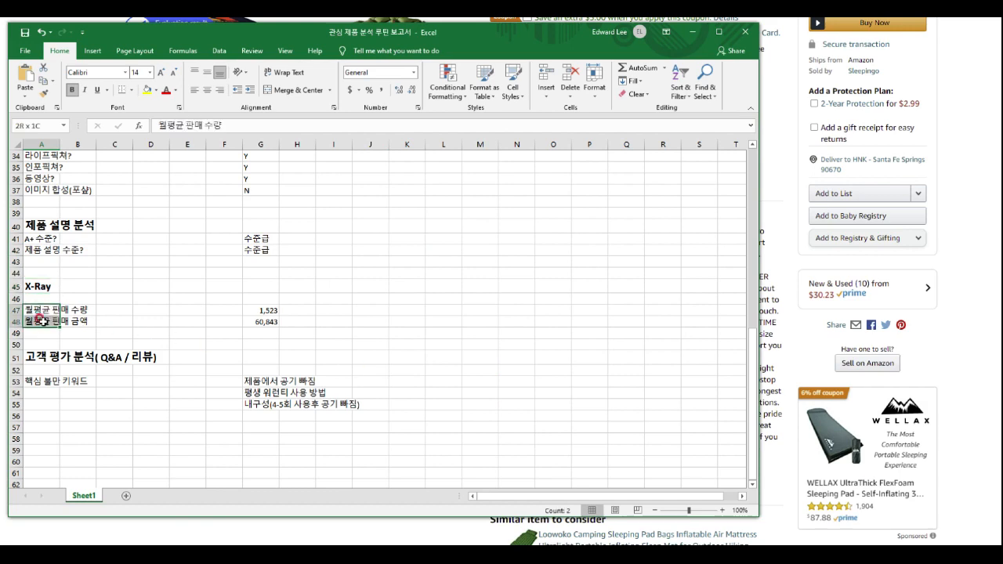
pyautogui.moveTo(263, 310); pyautogui.dragTo(264, 321)
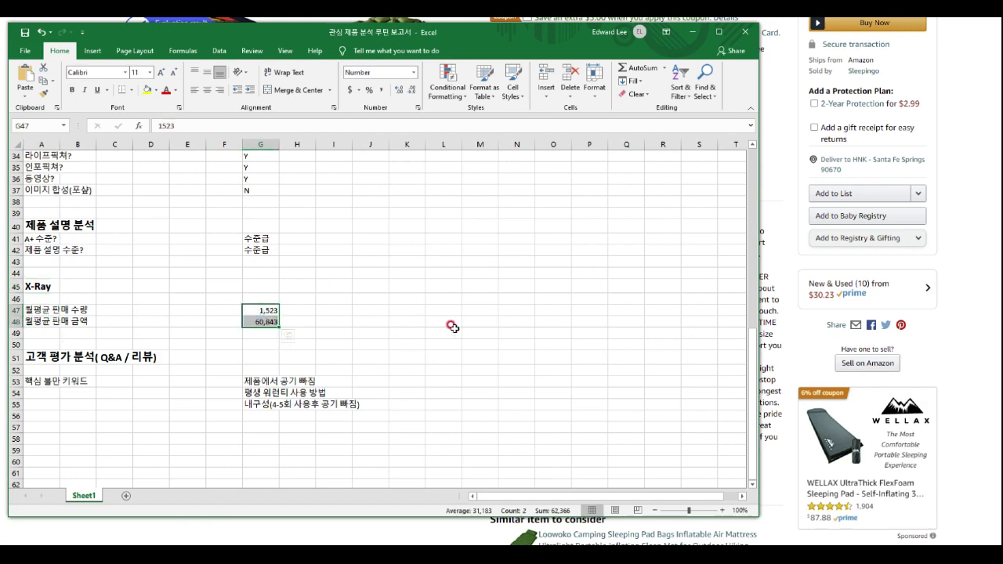
# Review the customer evaluation section (고객 평가 분석) and its key complaint keywords in rows 53 to 55.
pyautogui.scroll(-2, 526, 357)
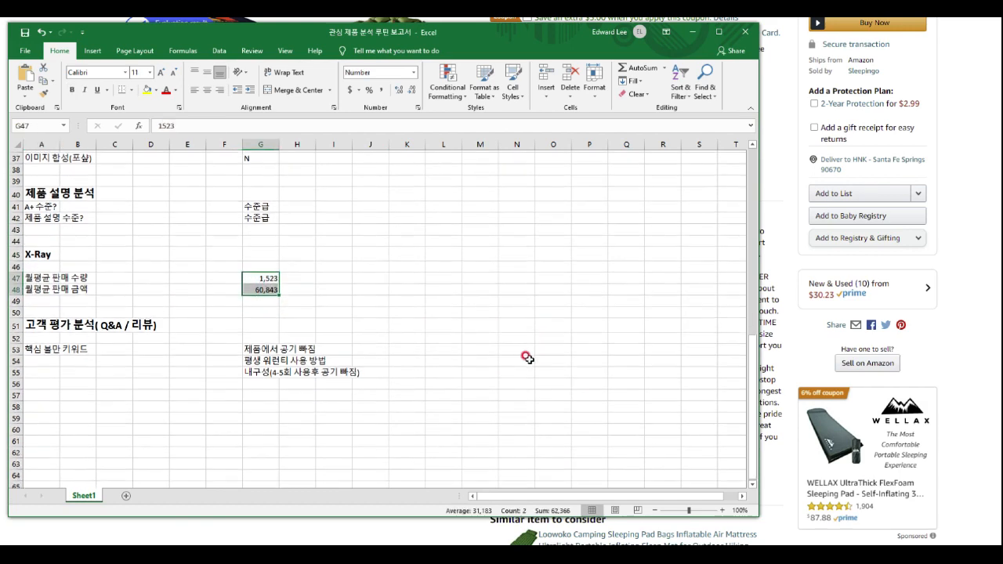
pyautogui.click(39, 288)
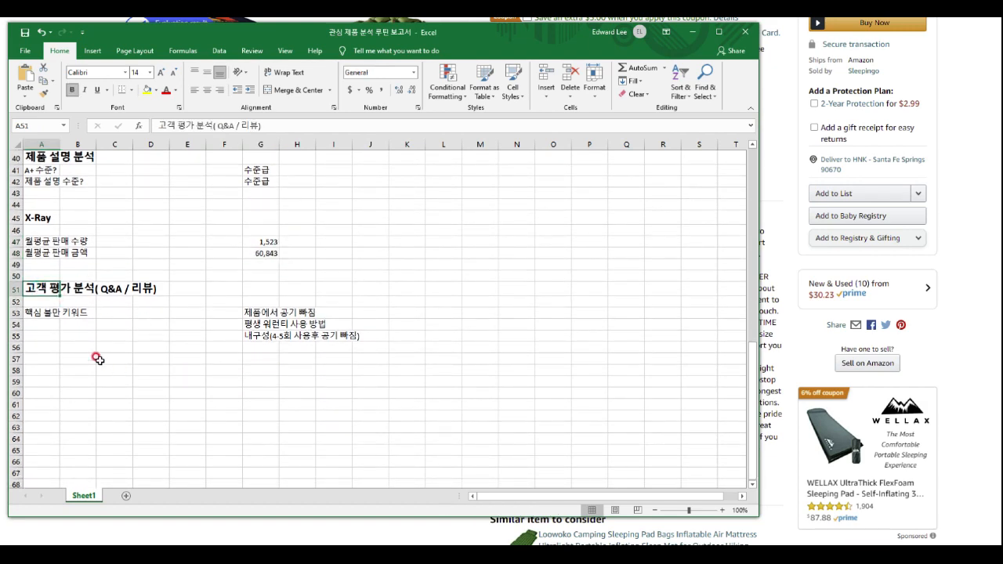
pyautogui.click(42, 311)
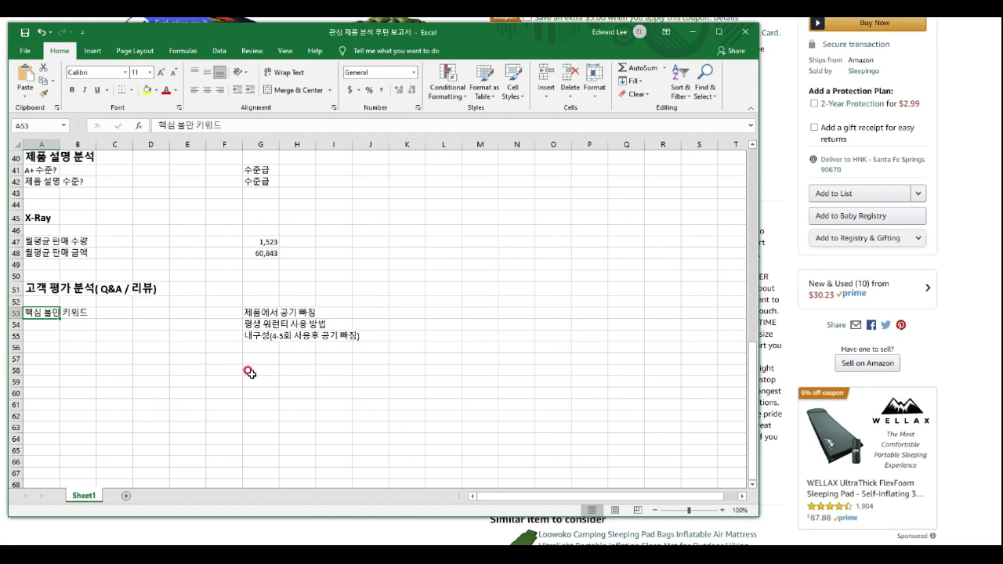
pyautogui.click(266, 313)
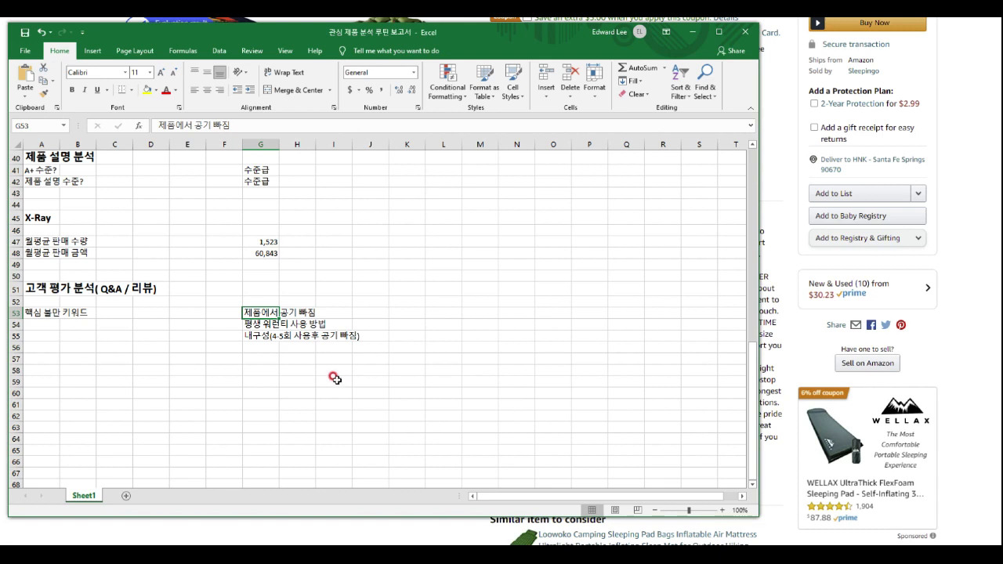
pyautogui.click(266, 337)
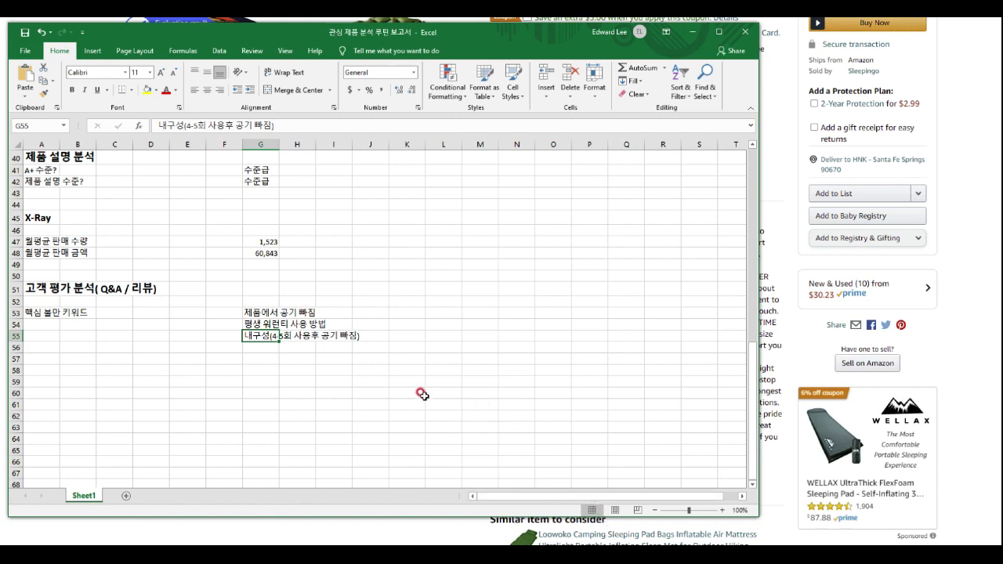
# Return to the beginning of the report and check the main search keyword heading in row 1.
pyautogui.scroll(13, 360, 400)
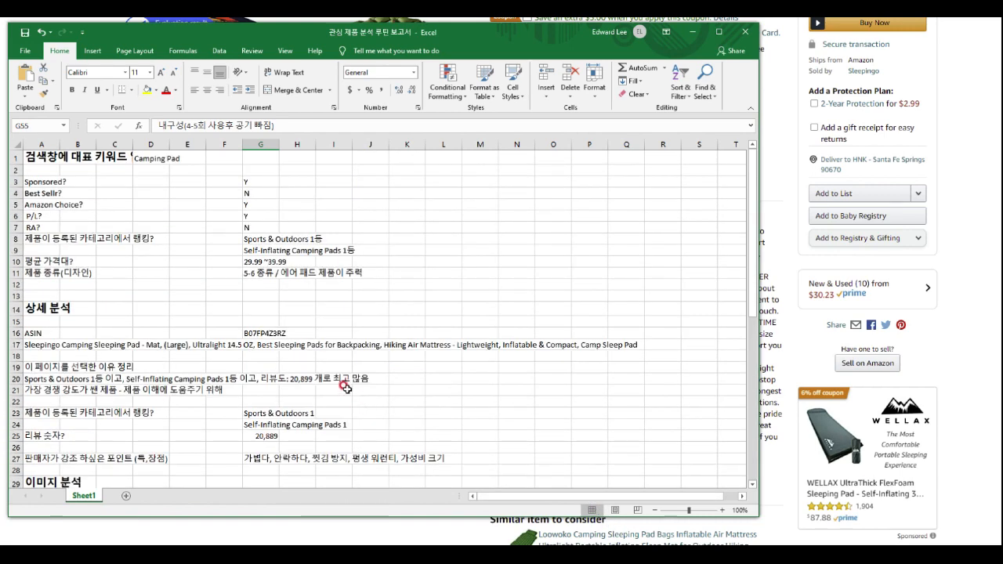
pyautogui.click(52, 158)
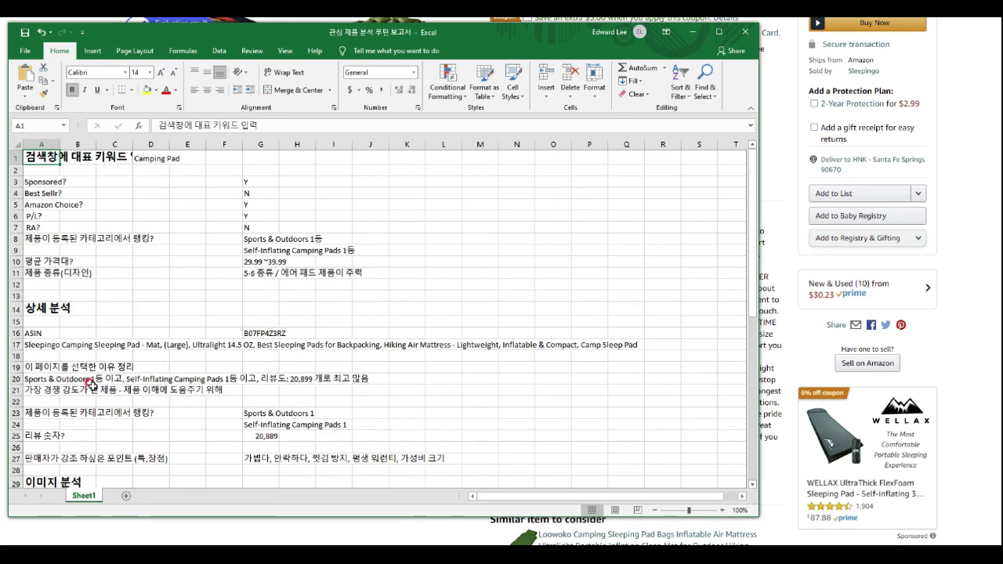
pyautogui.click(21, 34)
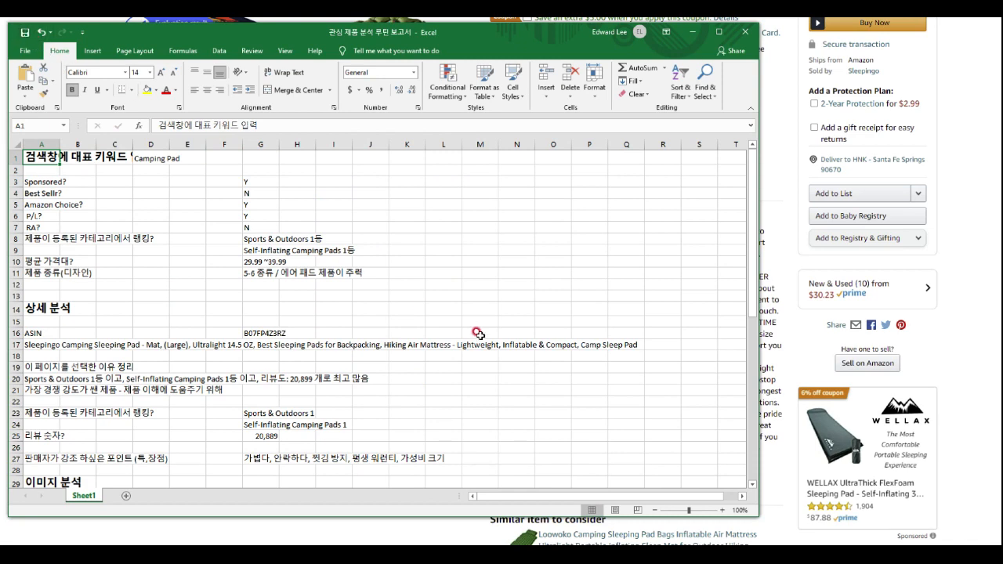
pyautogui.click(555, 159)
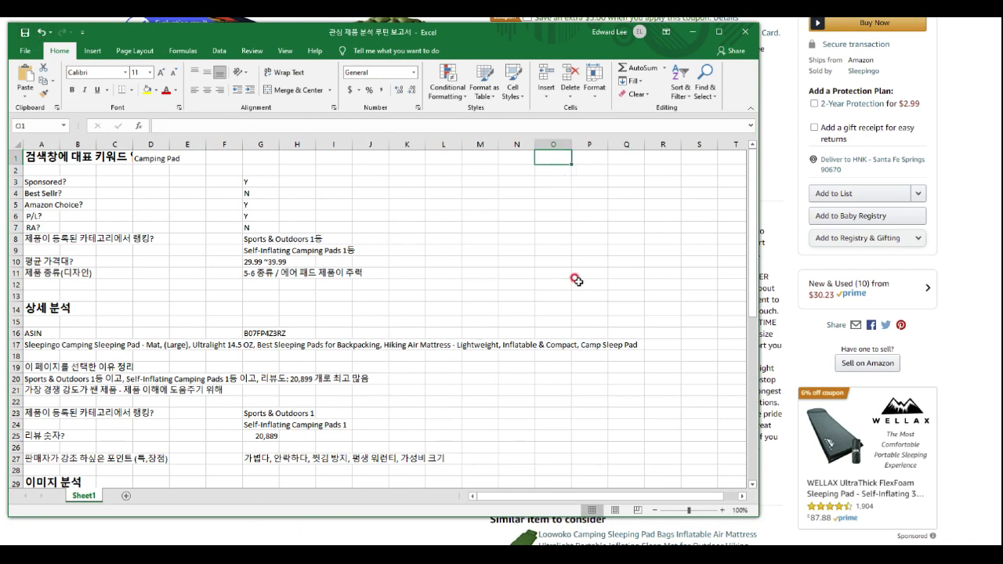
# Skim the report's sections once more from the search keyword answers to X-Ray, rechecking the ASIN row in the detailed analysis.
pyautogui.scroll(-2, 530, 413)
pyautogui.scroll(-3, 530, 413)
pyautogui.scroll(3, 511, 405)
pyautogui.click(655, 295)
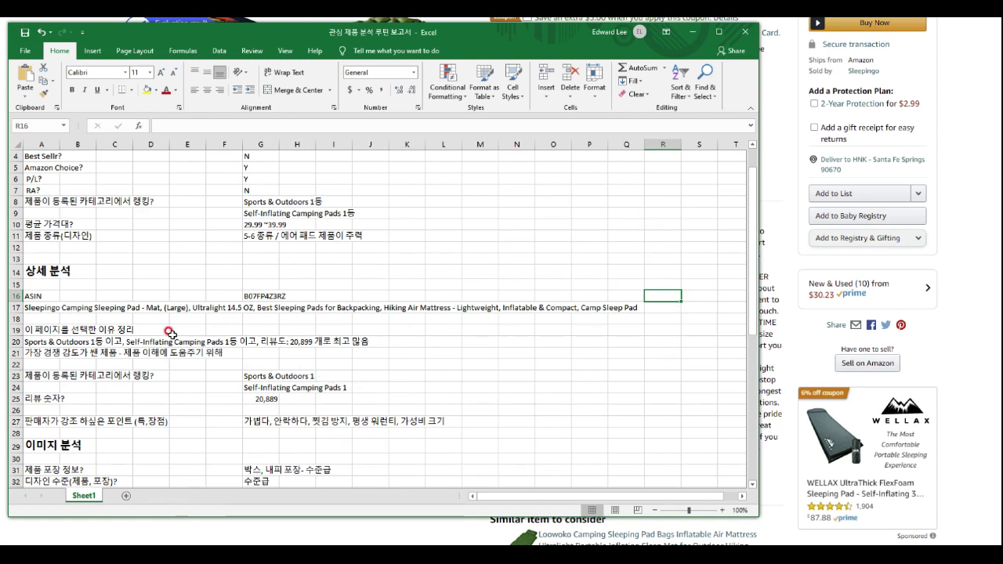
pyautogui.click(41, 296)
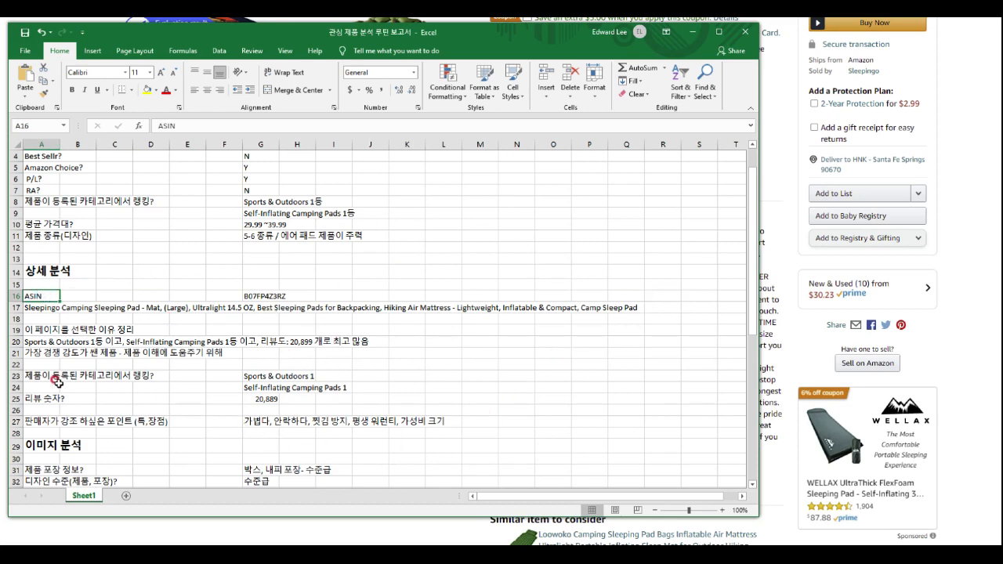
pyautogui.scroll(-1, 186, 413)
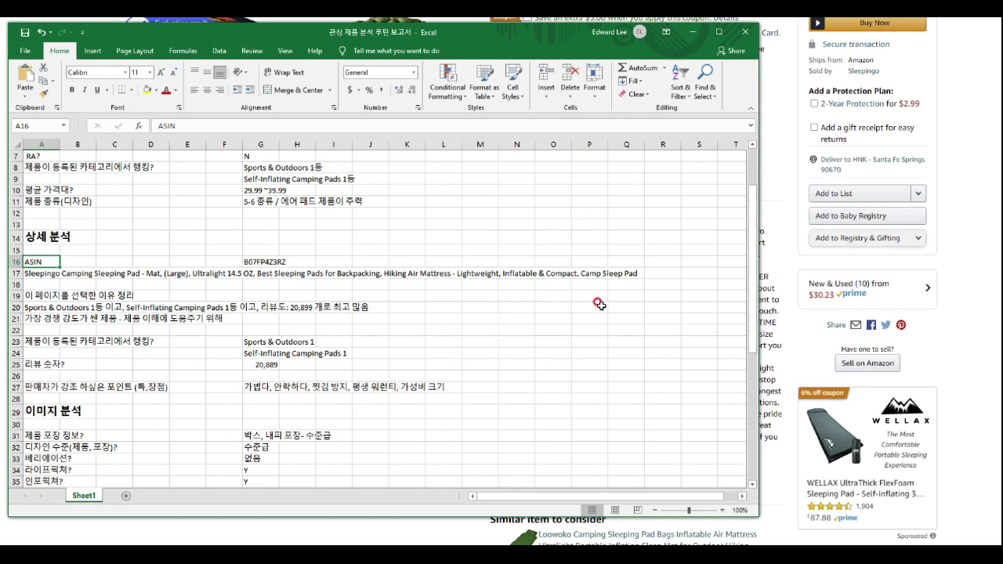
pyautogui.scroll(2, 603, 297)
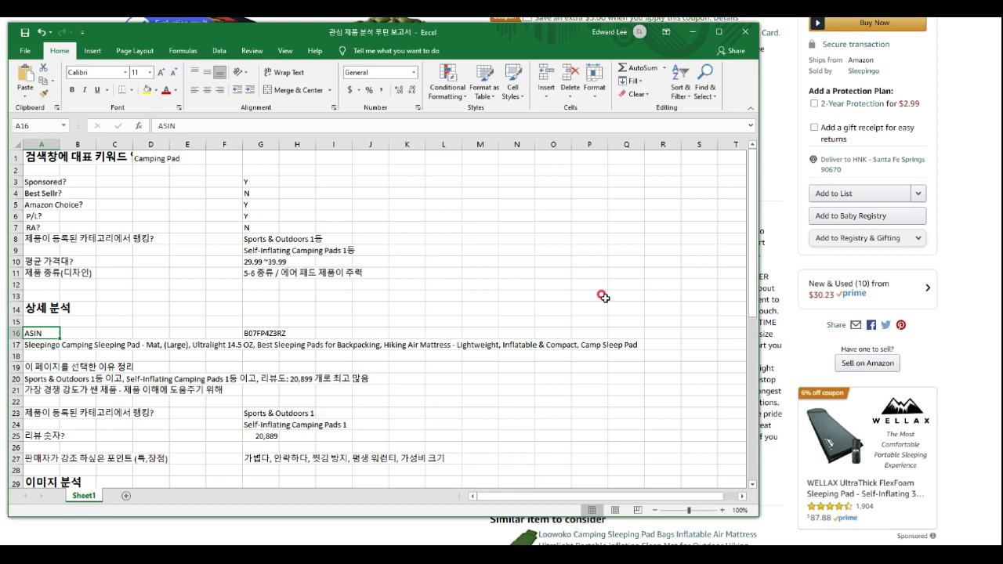
pyautogui.scroll(-5, 561, 370)
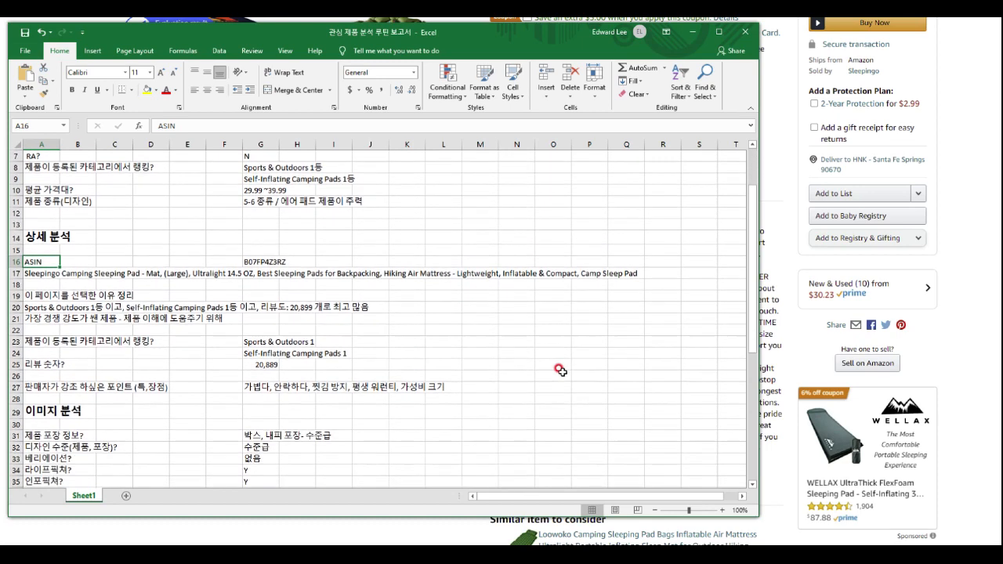
pyautogui.scroll(-1, 562, 370)
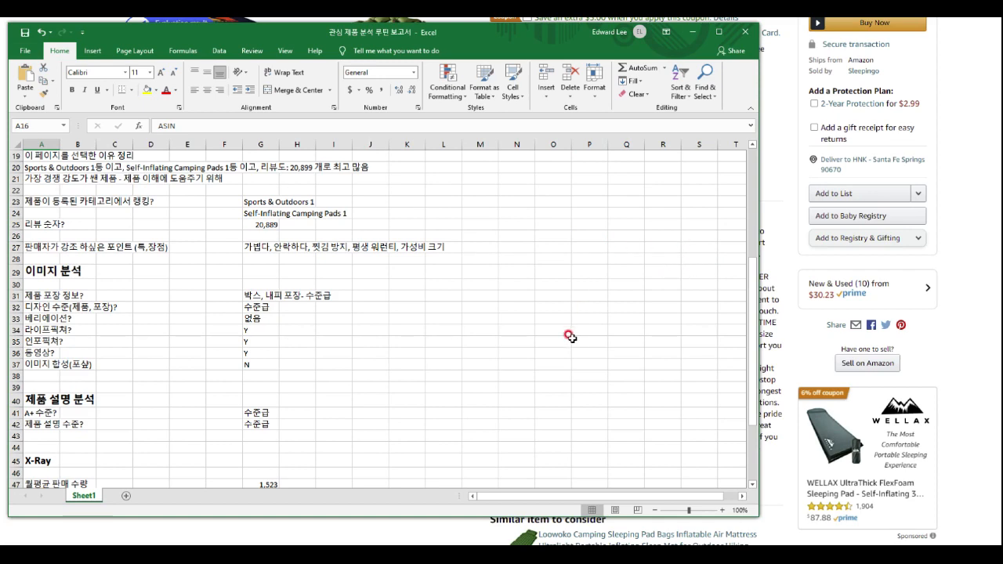
pyautogui.scroll(5, 570, 337)
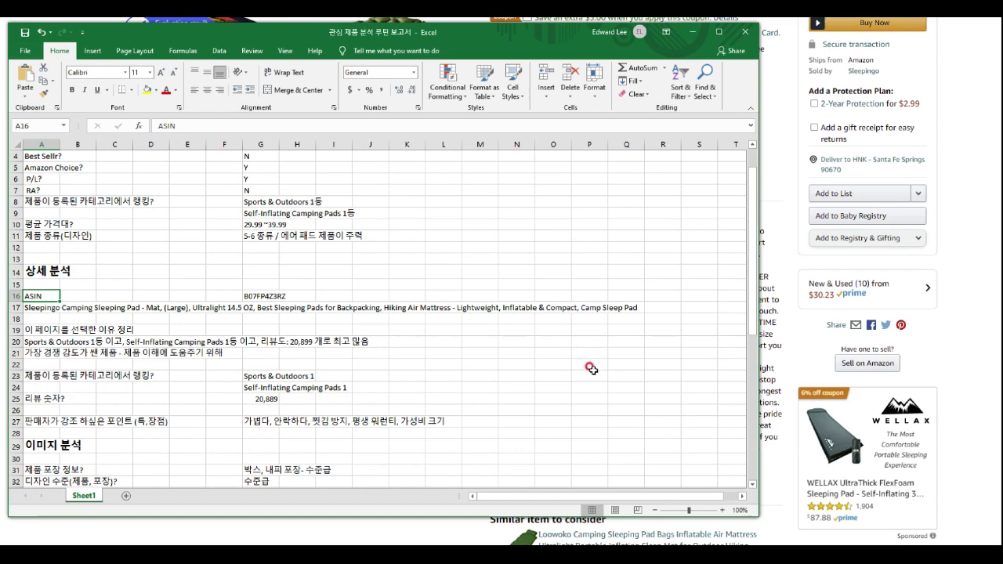